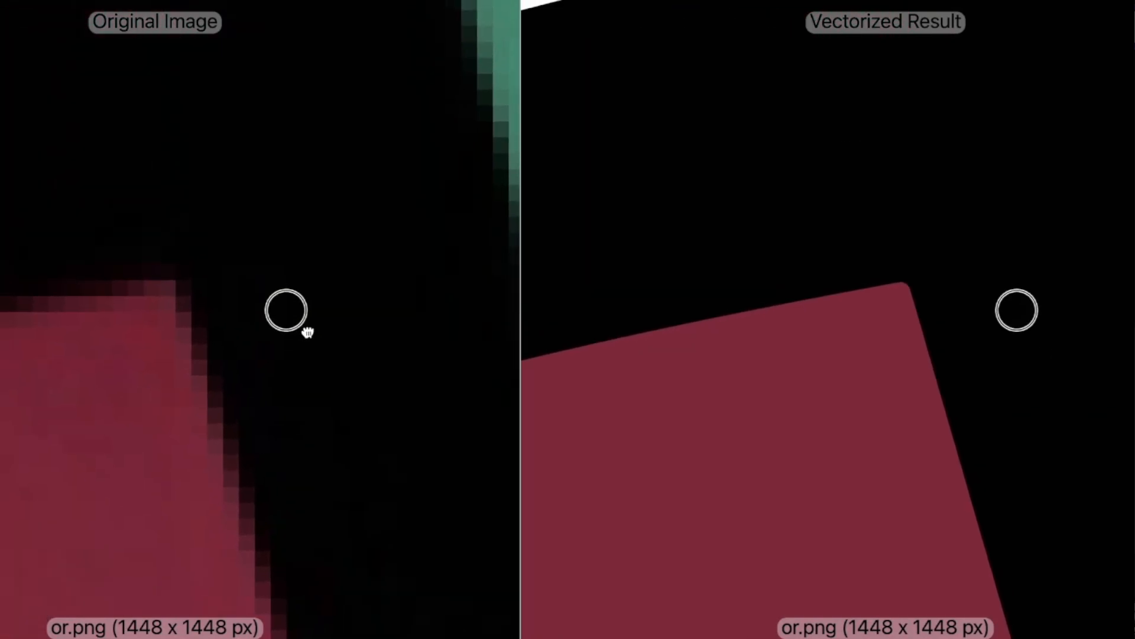
pyautogui.scroll(1, 260, 462)
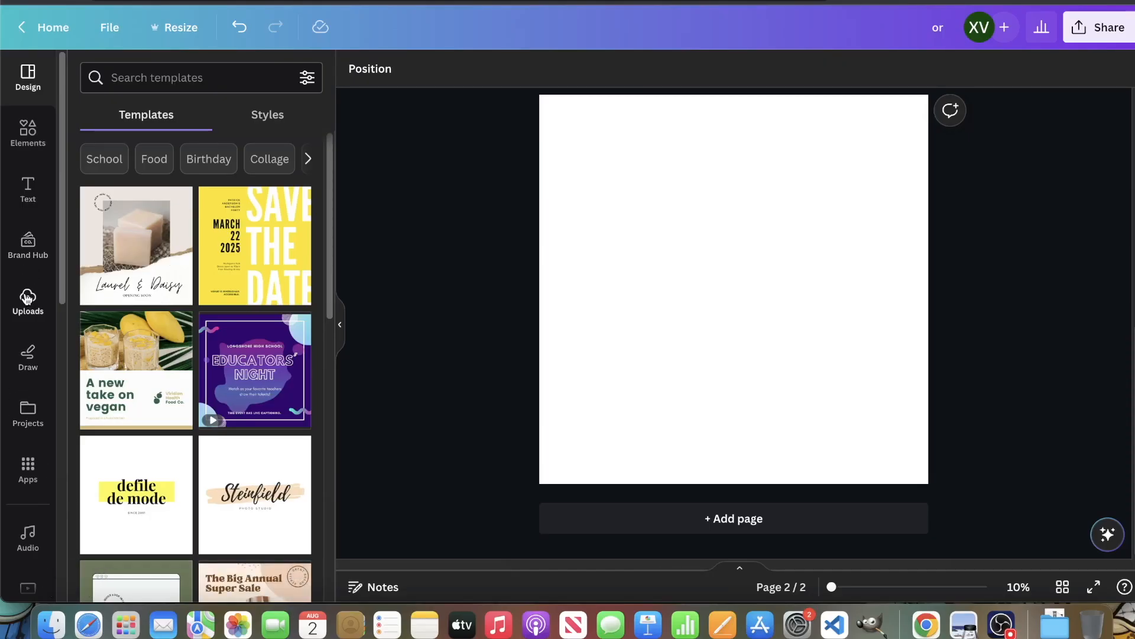
# - Add all four fruit JPG images from the Non Edited folder to the design's uploads
pyautogui.click(28, 298)
pyautogui.click(51, 624)
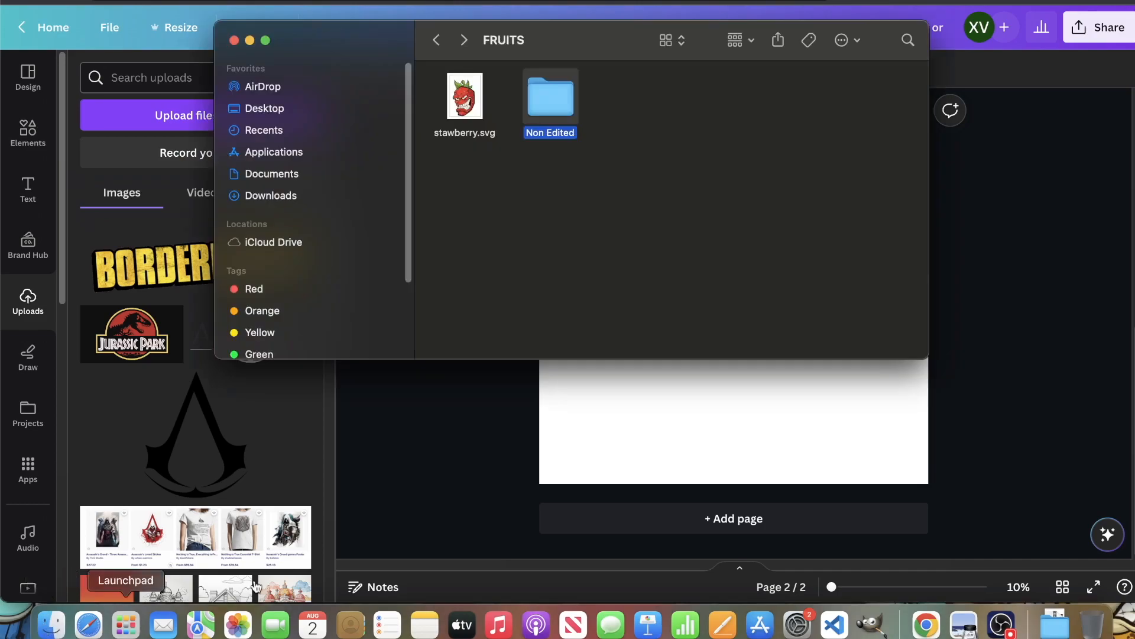
pyautogui.doubleClick(548, 106)
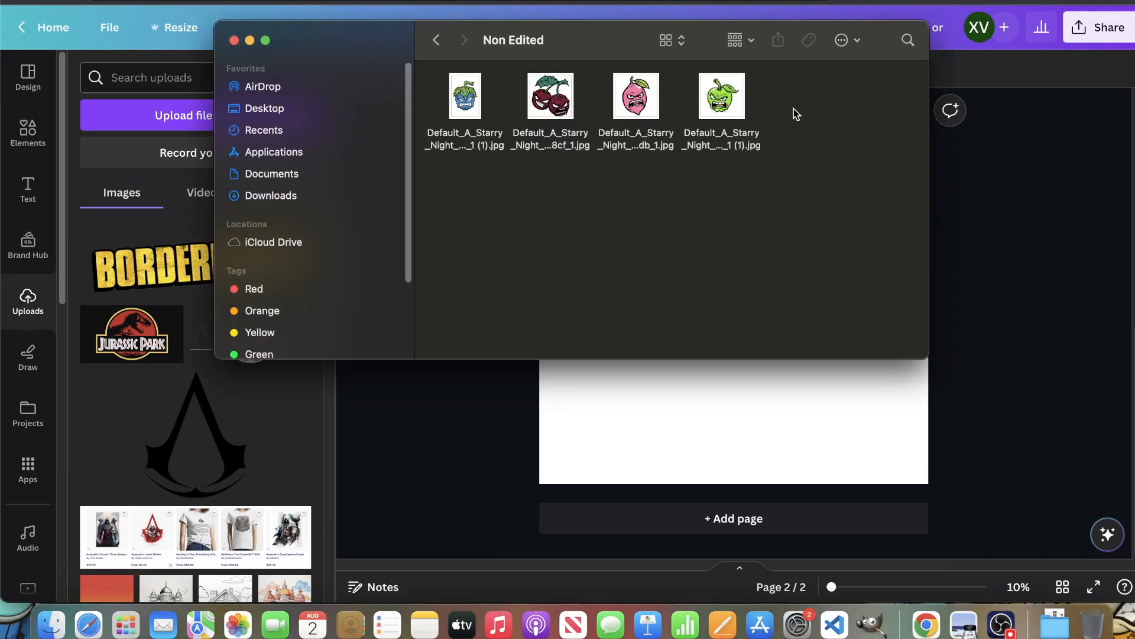
pyautogui.moveTo(795, 114); pyautogui.dragTo(414, 92)
pyautogui.moveTo(550, 98); pyautogui.dragTo(272, 445)
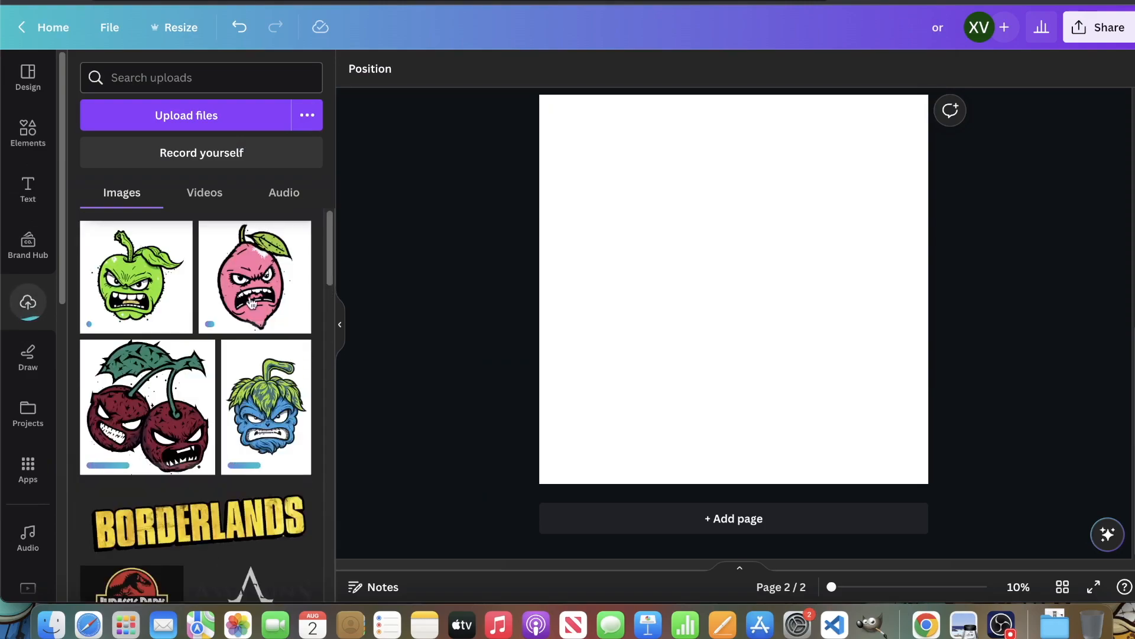
# - Place the uploaded blue fruit image near the middle of the blank second page
pyautogui.click(254, 418)
pyautogui.moveTo(798, 220)
pyautogui.mouseDown()
pyautogui.moveTo(773, 317)
pyautogui.moveTo(791, 239)
pyautogui.mouseUp()
pyautogui.click(842, 327)
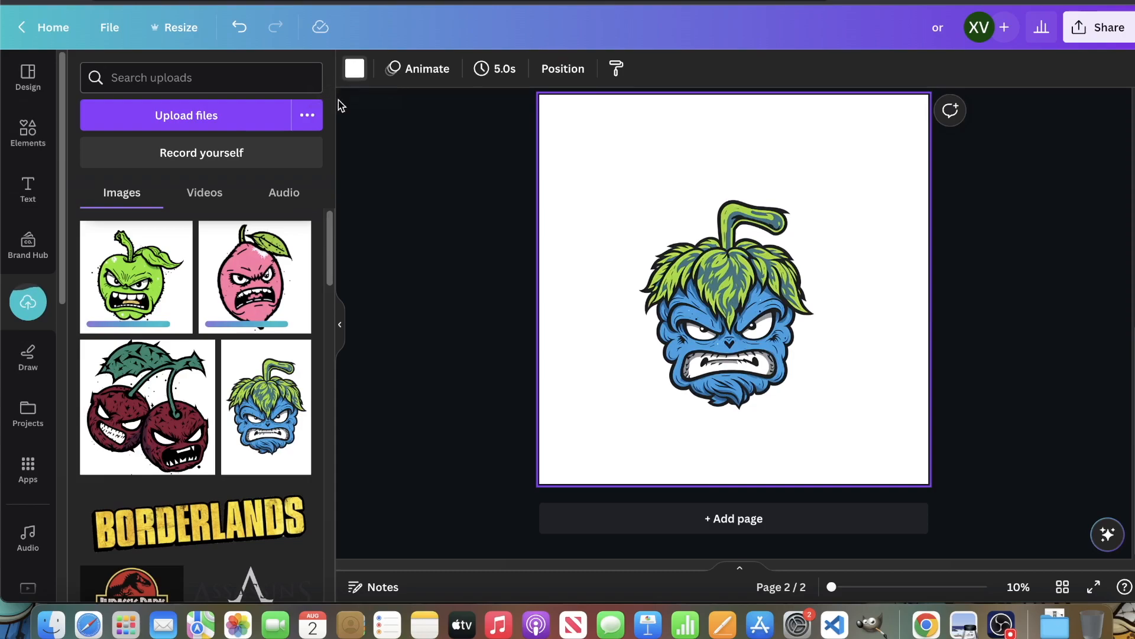
# - Set the page background to black and move the blue fruit image to the page's right edge
pyautogui.click(355, 69)
pyautogui.click(92, 492)
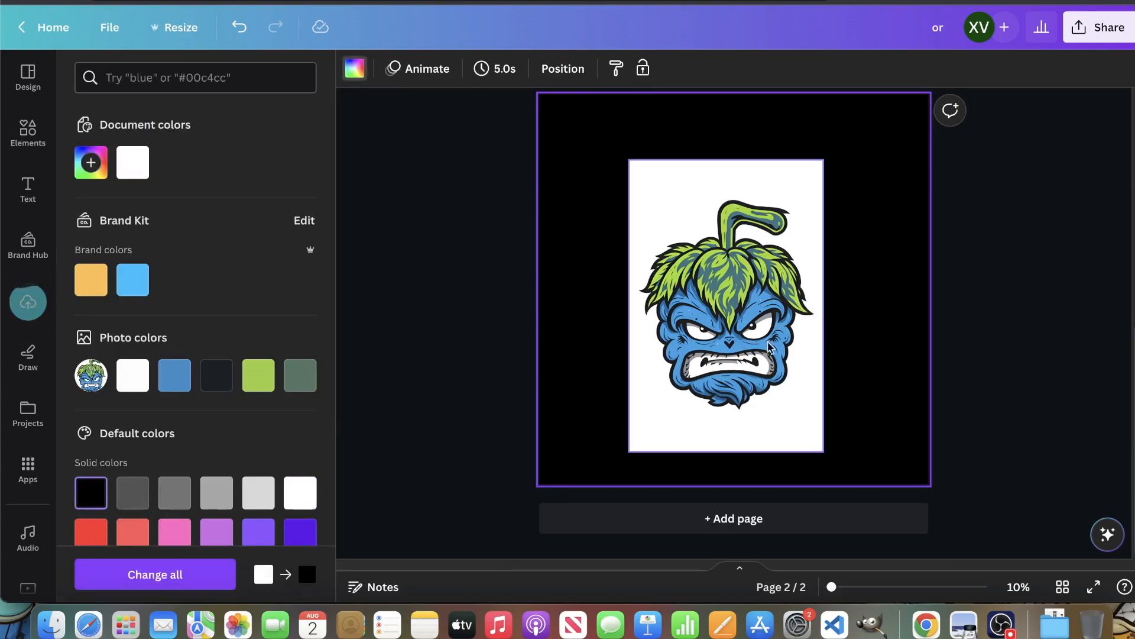
pyautogui.click(748, 317)
pyautogui.moveTo(748, 316); pyautogui.dragTo(837, 249)
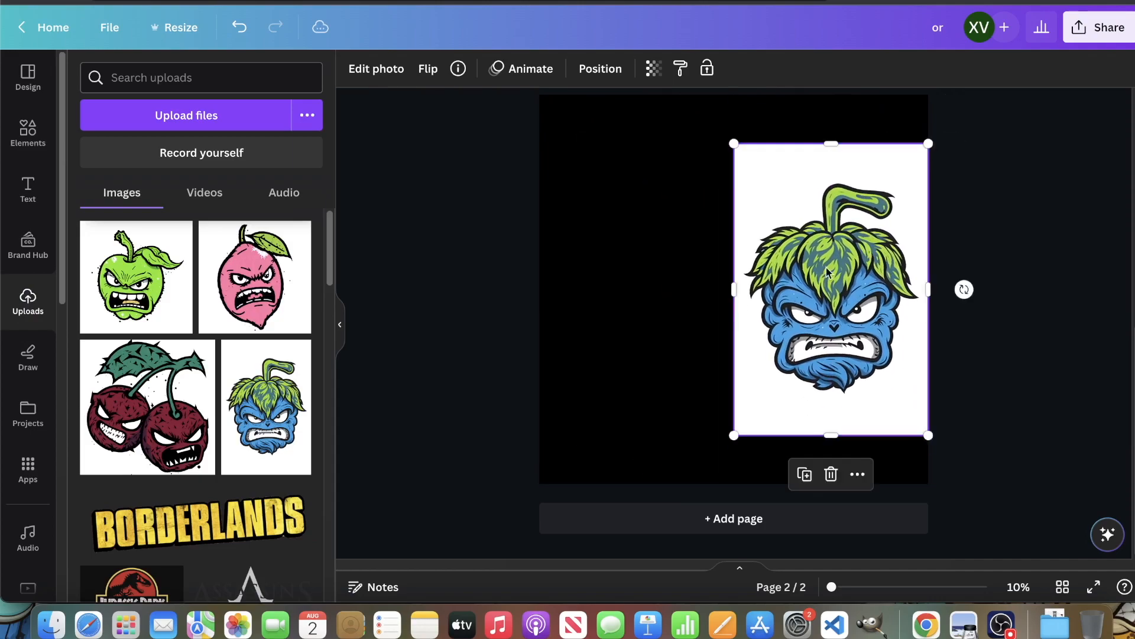
# - Add the pink fruit, green apple and cherries images to the page on top of the blue fruit
pyautogui.click(221, 275)
pyautogui.moveTo(822, 296); pyautogui.dragTo(888, 310)
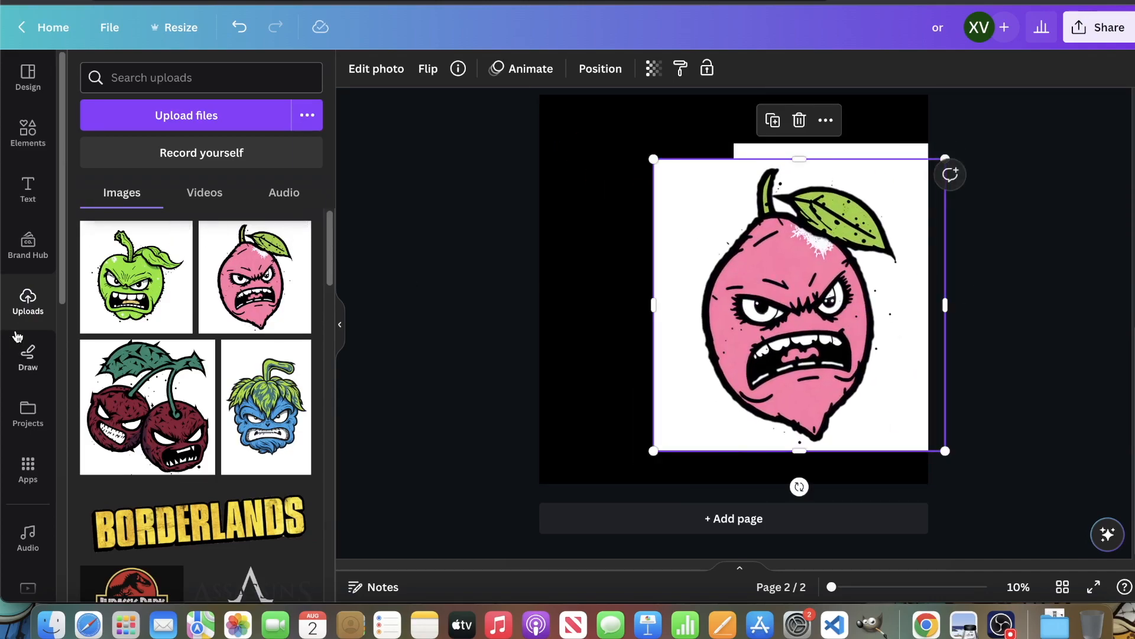
pyautogui.click(136, 277)
pyautogui.click(148, 407)
pyautogui.moveTo(842, 265); pyautogui.dragTo(846, 299)
# - Delete the cherries, pink fruit and green apple images from the page
pyautogui.press('Delete')
pyautogui.click(815, 275)
pyautogui.press('Delete')
pyautogui.click(852, 275)
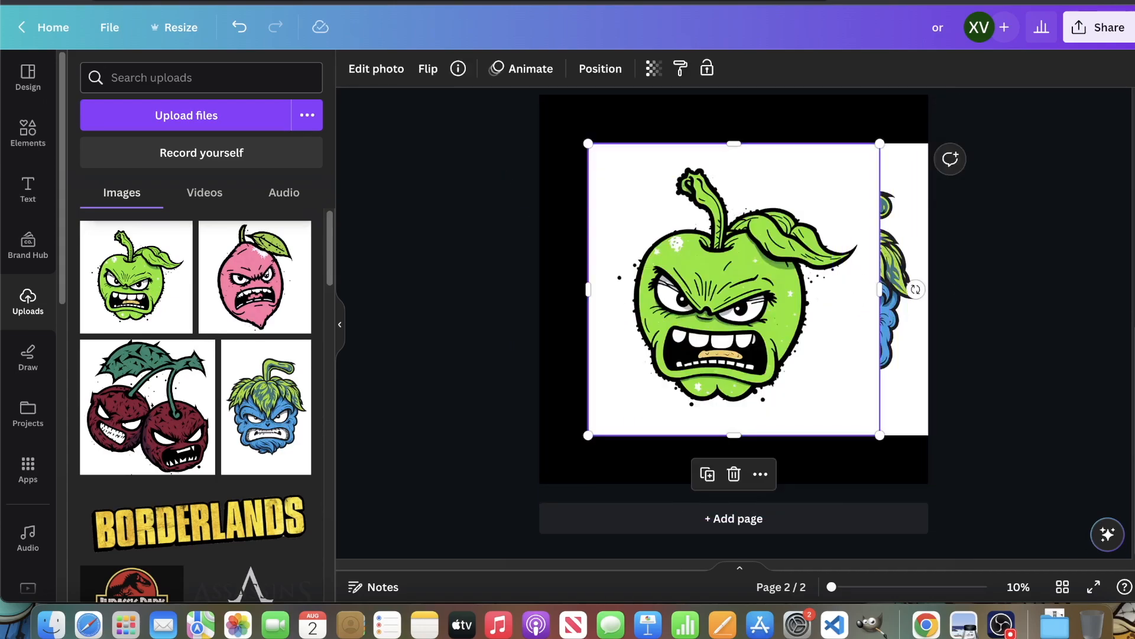
pyautogui.press('Delete')
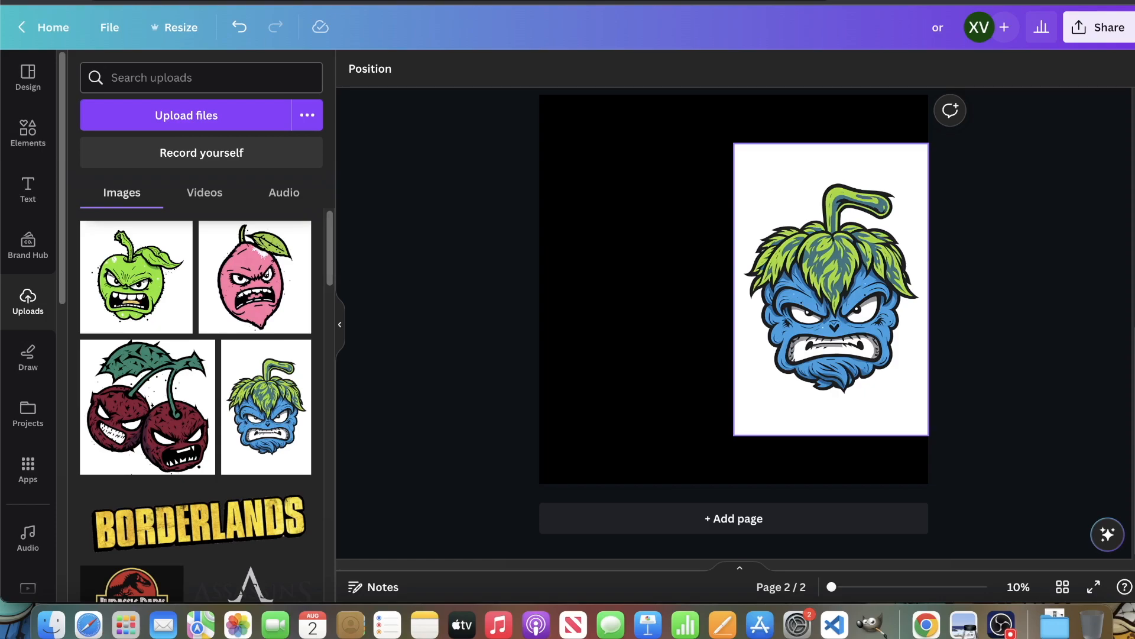
# - Move the blue fruit image inward, closer to the centre of the black page
pyautogui.moveTo(855, 266); pyautogui.dragTo(792, 269)
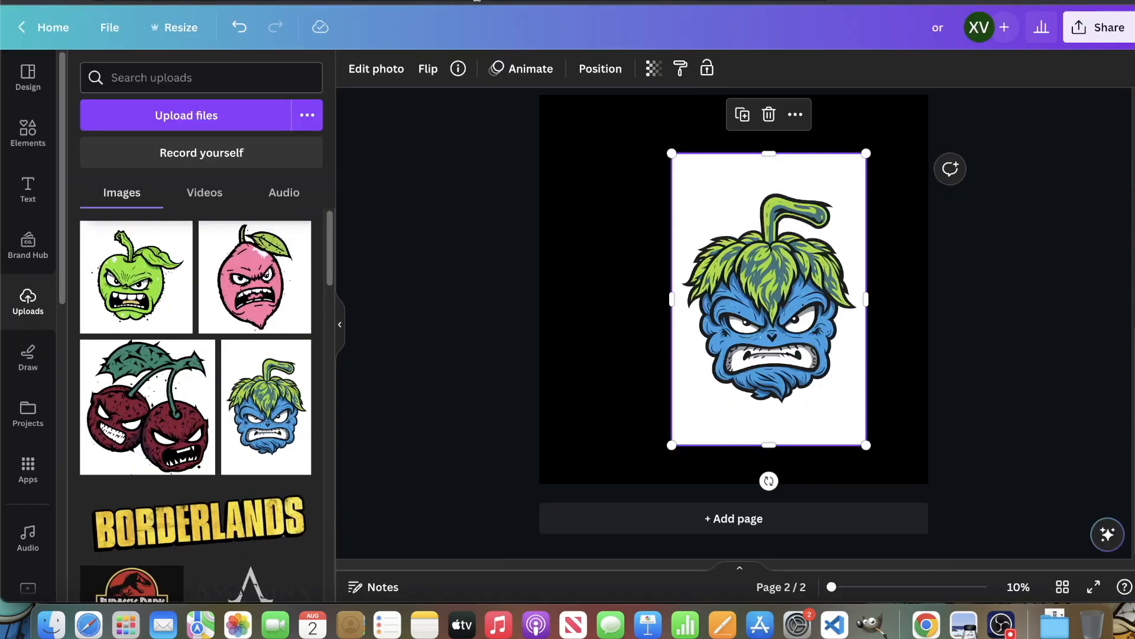
# - Switch to the Finder window of the Non Edited folder, enlarge it and clear the selection of the four images
pyautogui.click(52, 624)
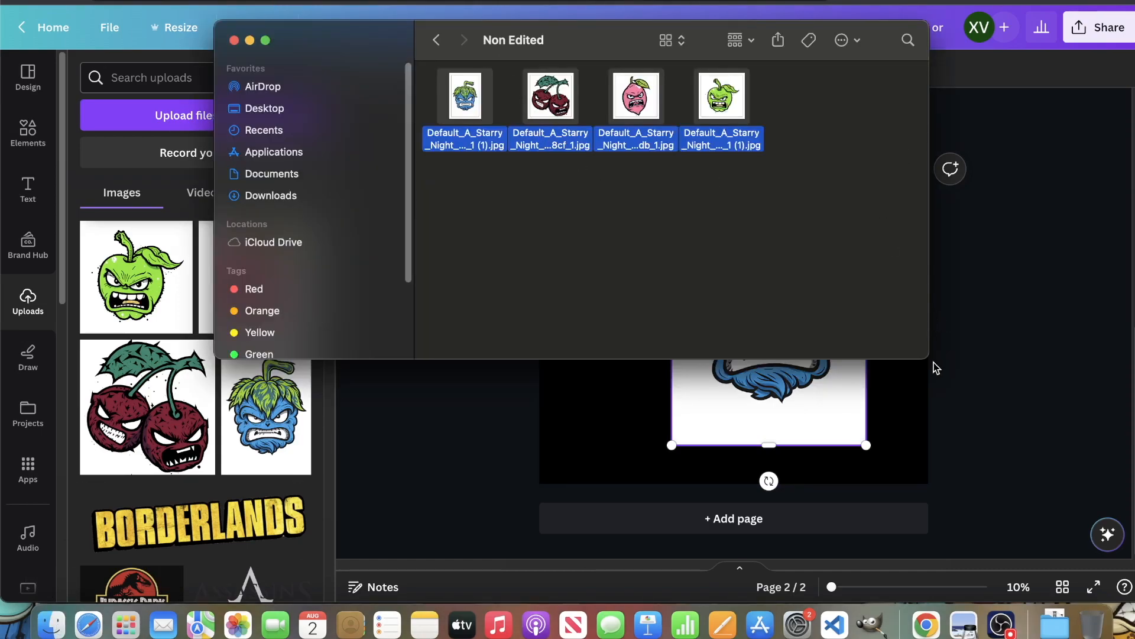
pyautogui.moveTo(929, 358); pyautogui.dragTo(1055, 554)
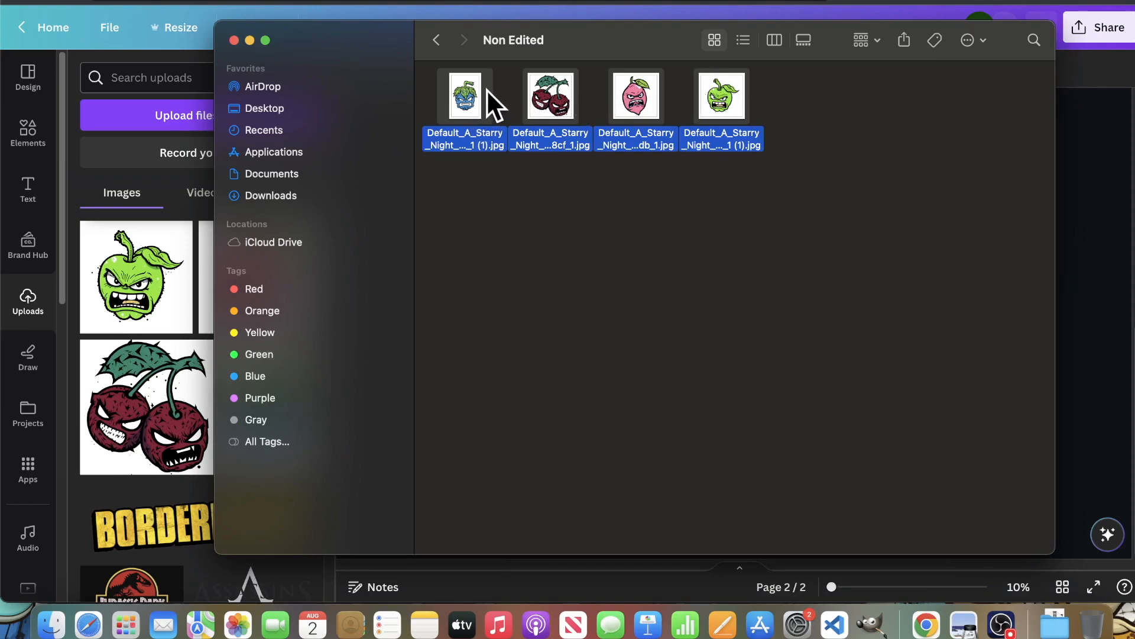
pyautogui.click(530, 162)
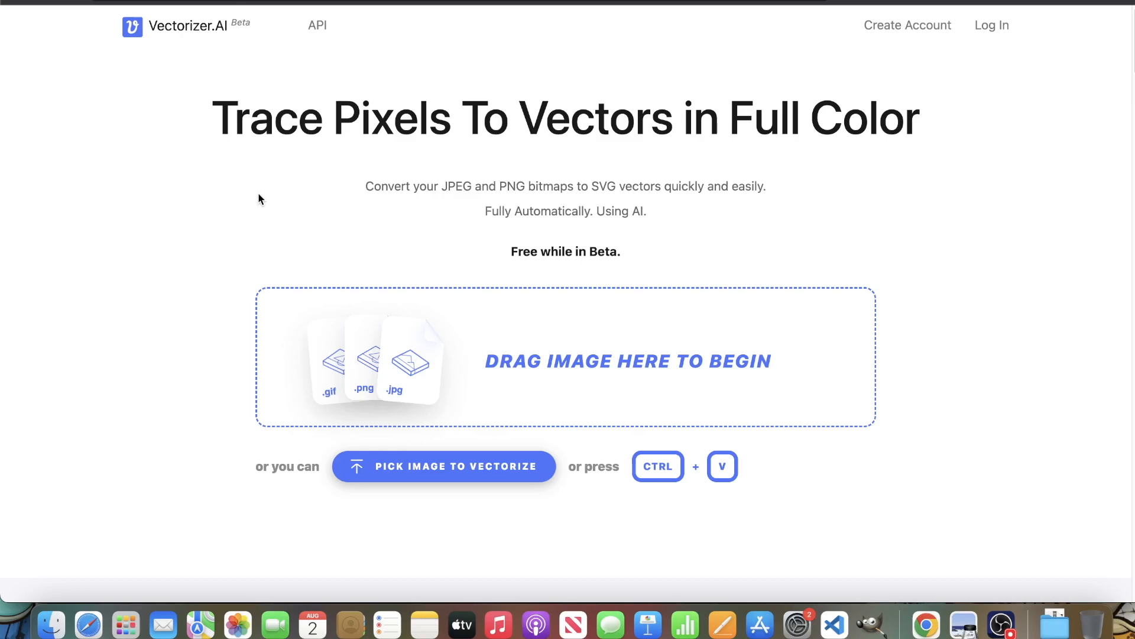
pyautogui.scroll(-5, 353, 380)
pyautogui.scroll(4, 456, 355)
pyautogui.scroll(-5, 438, 344)
pyautogui.scroll(6, 438, 345)
# - Load the green apple JPG from the Non Edited folder into the image converter for vectorizing
pyautogui.click(51, 624)
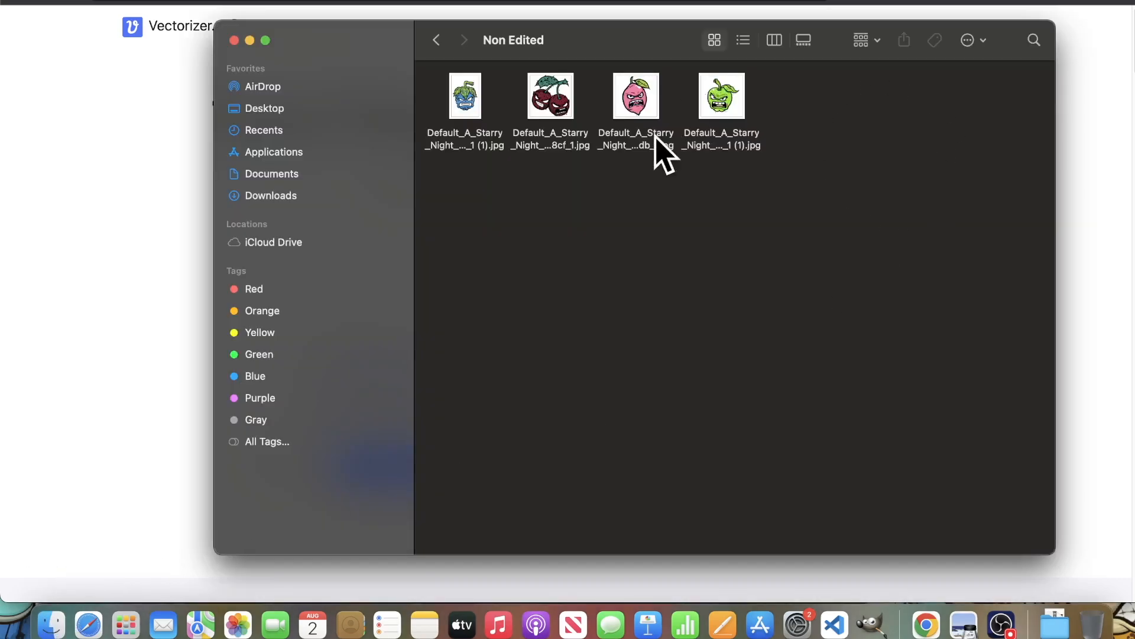
pyautogui.moveTo(819, 112); pyautogui.dragTo(693, 131)
pyautogui.click(609, 82)
pyautogui.moveTo(659, 50); pyautogui.dragTo(456, 471)
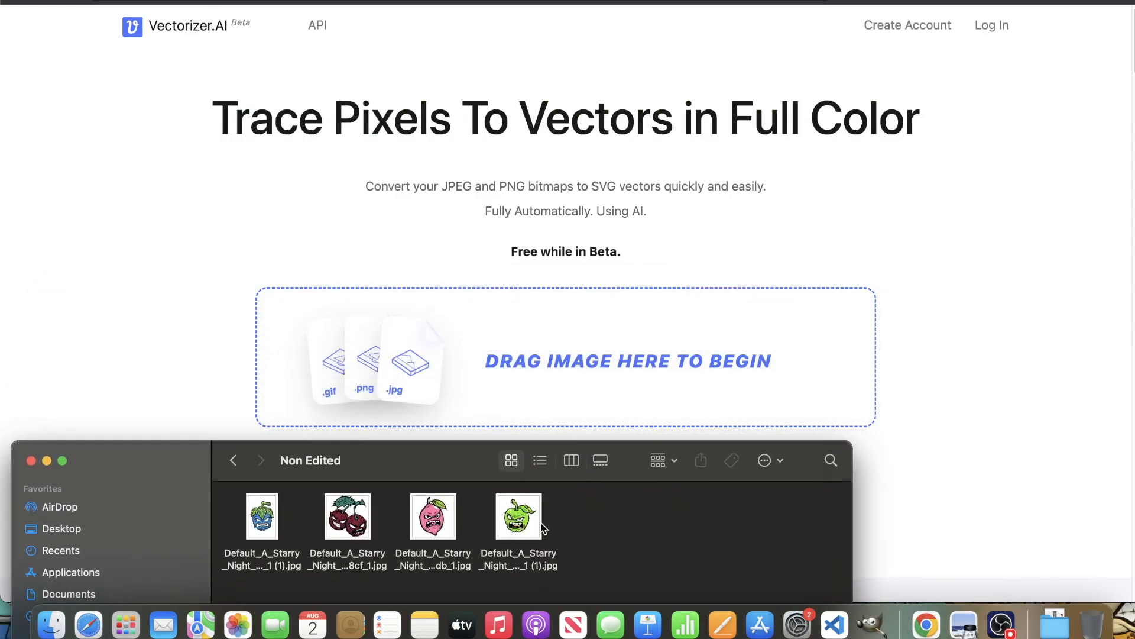
pyautogui.moveTo(528, 529); pyautogui.dragTo(548, 325)
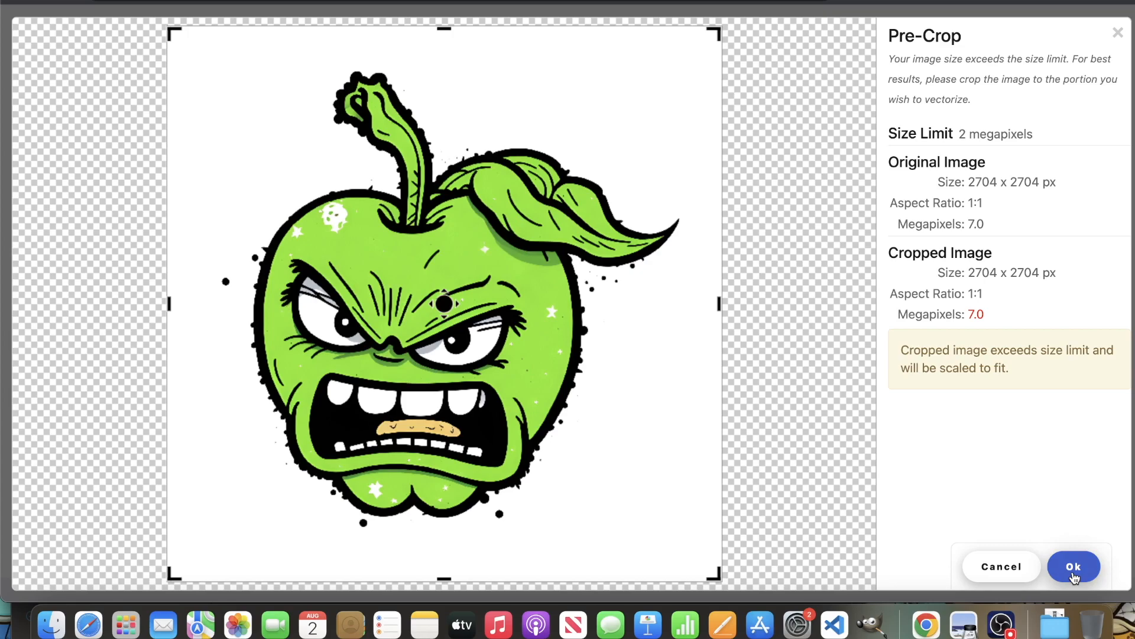
# - Pre-crop the green apple image by trimming the white margins on all sides, and confirm the crop
pyautogui.moveTo(714, 574); pyautogui.dragTo(716, 530)
pyautogui.moveTo(716, 38); pyautogui.dragTo(673, 71)
pyautogui.moveTo(163, 539); pyautogui.dragTo(212, 542)
pyautogui.click(1074, 566)
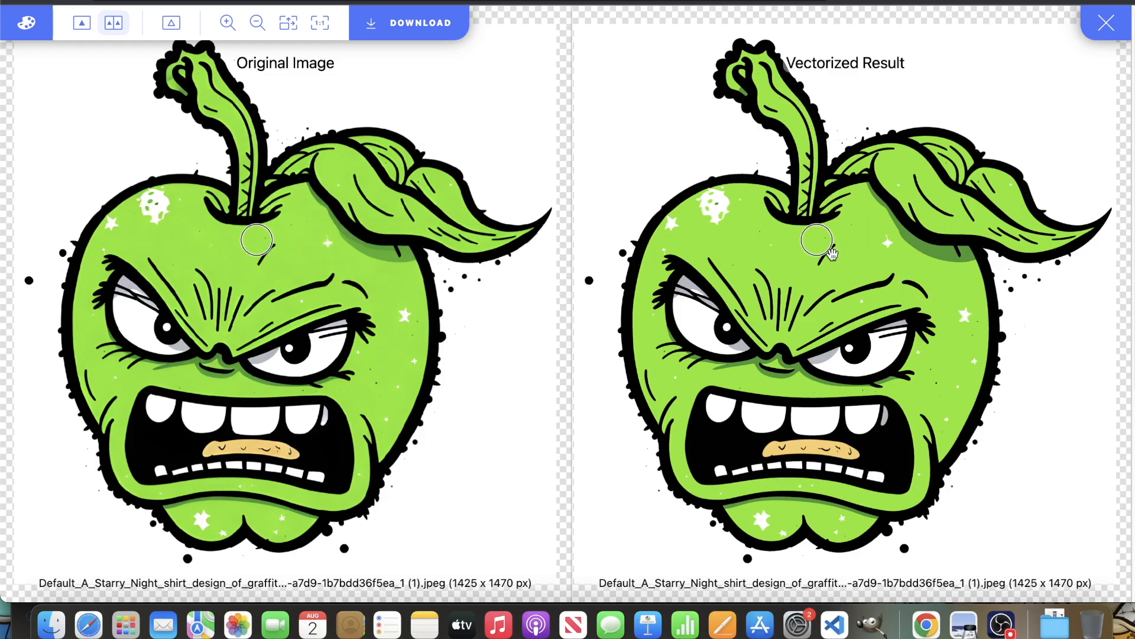
# - Examine the leaf edges and the whole apple at different magnifications, comparing the original image with the vectorized result
pyautogui.scroll(10, 823, 253)
pyautogui.moveTo(718, 295); pyautogui.dragTo(757, 552)
pyautogui.moveTo(881, 201); pyautogui.dragTo(923, 382)
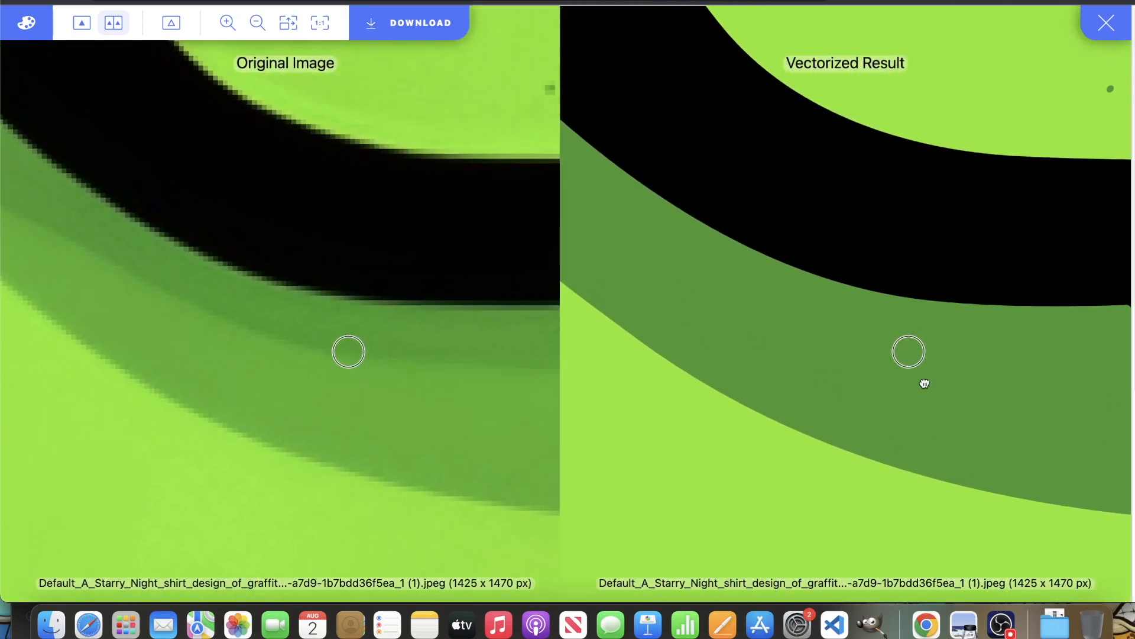
pyautogui.scroll(5, 403, 319)
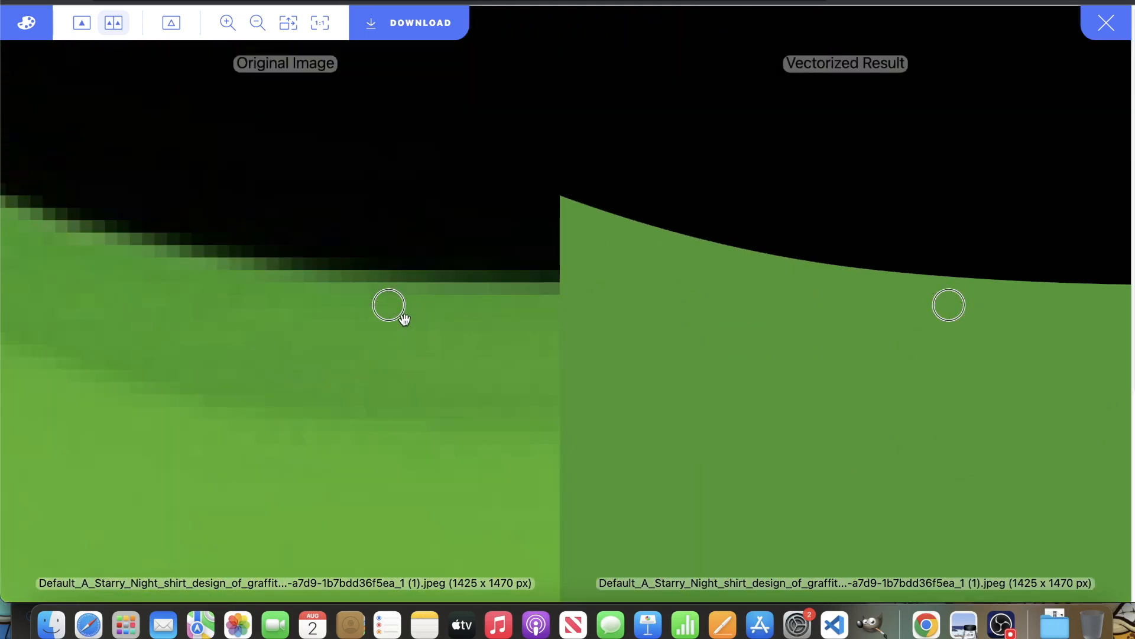
pyautogui.moveTo(836, 309); pyautogui.dragTo(905, 116)
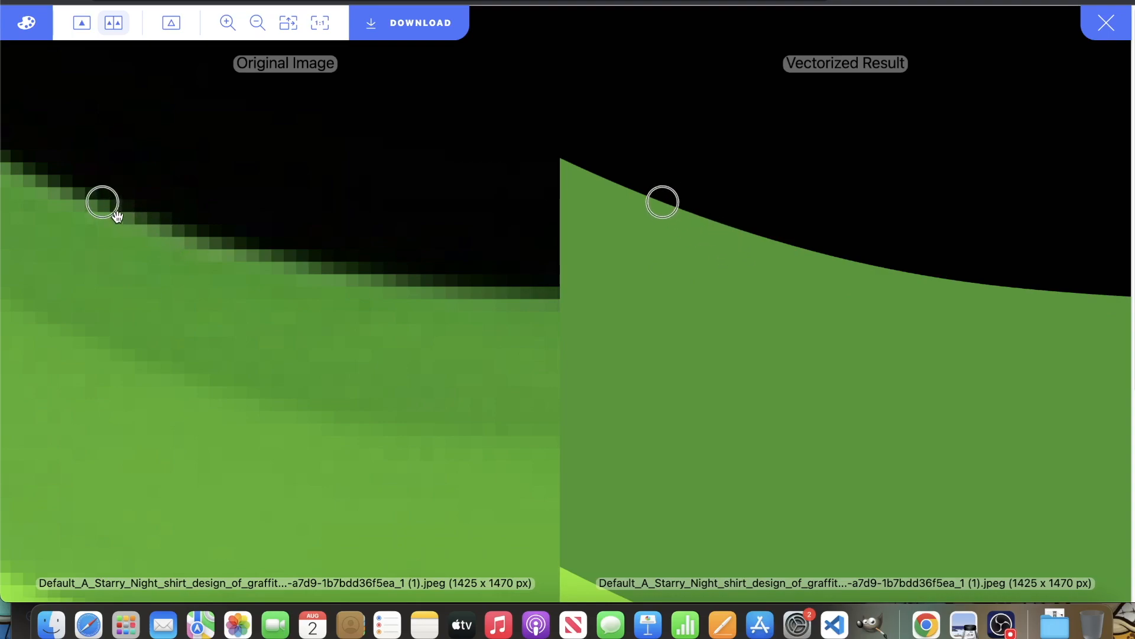
pyautogui.scroll(10, 203, 320)
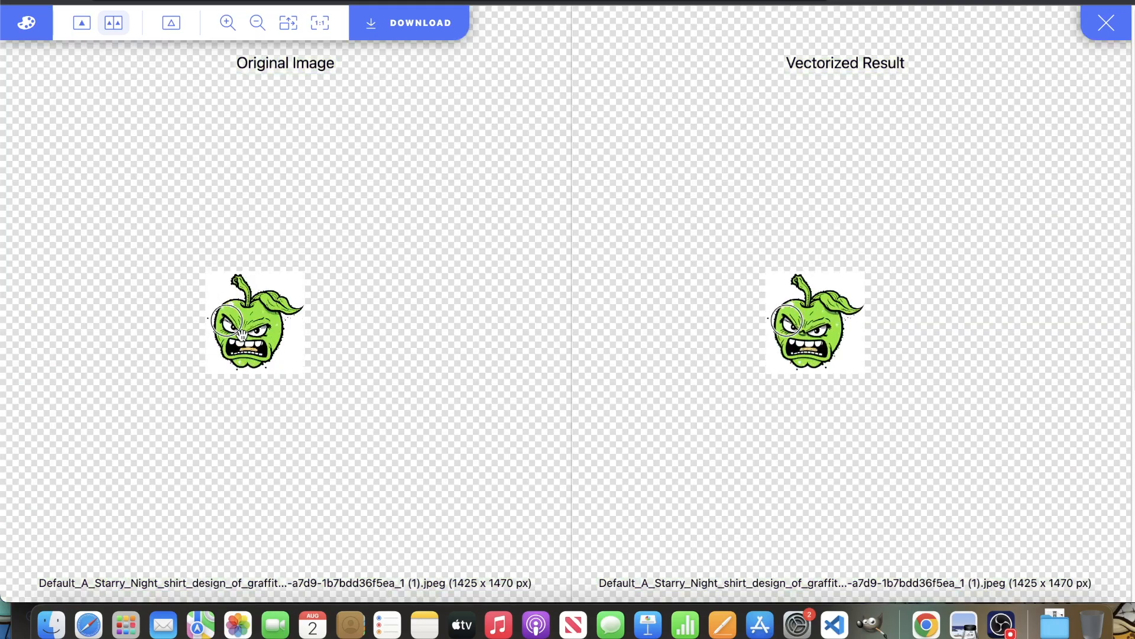
pyautogui.scroll(-2, 241, 334)
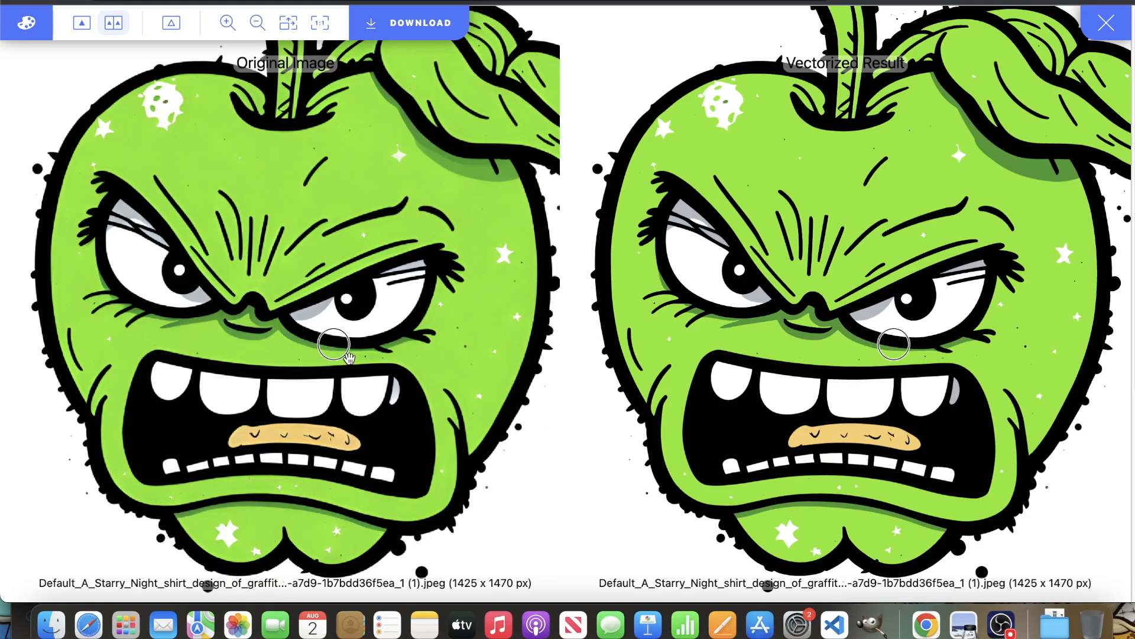
pyautogui.scroll(-5, 347, 360)
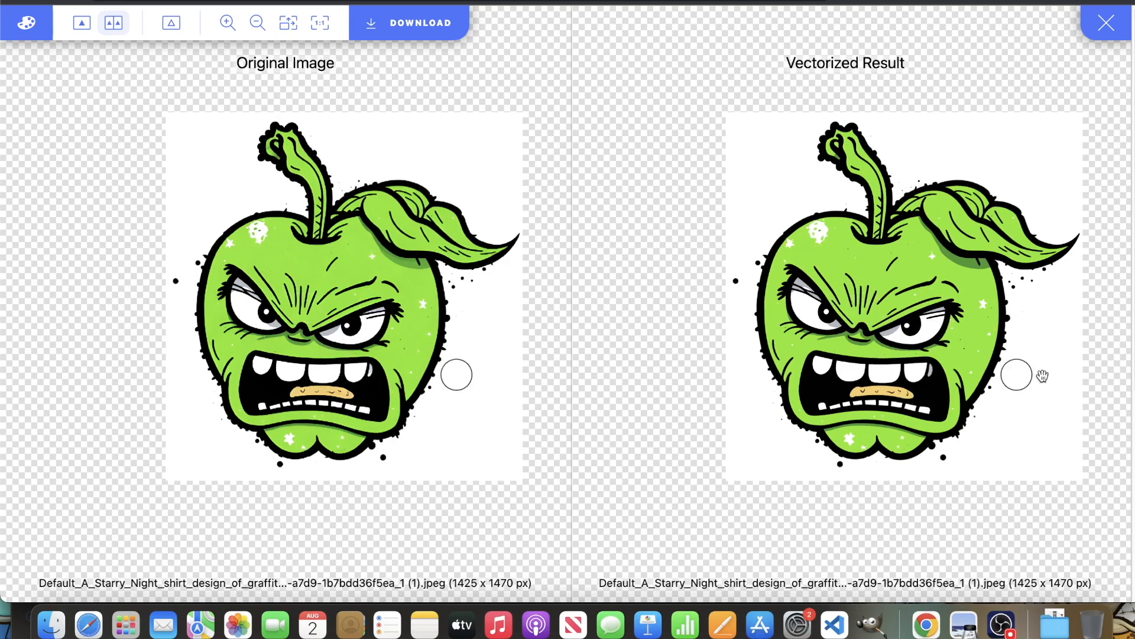
# - Download the vectorized green apple in SVG format and open the downloaded file
pyautogui.click(394, 28)
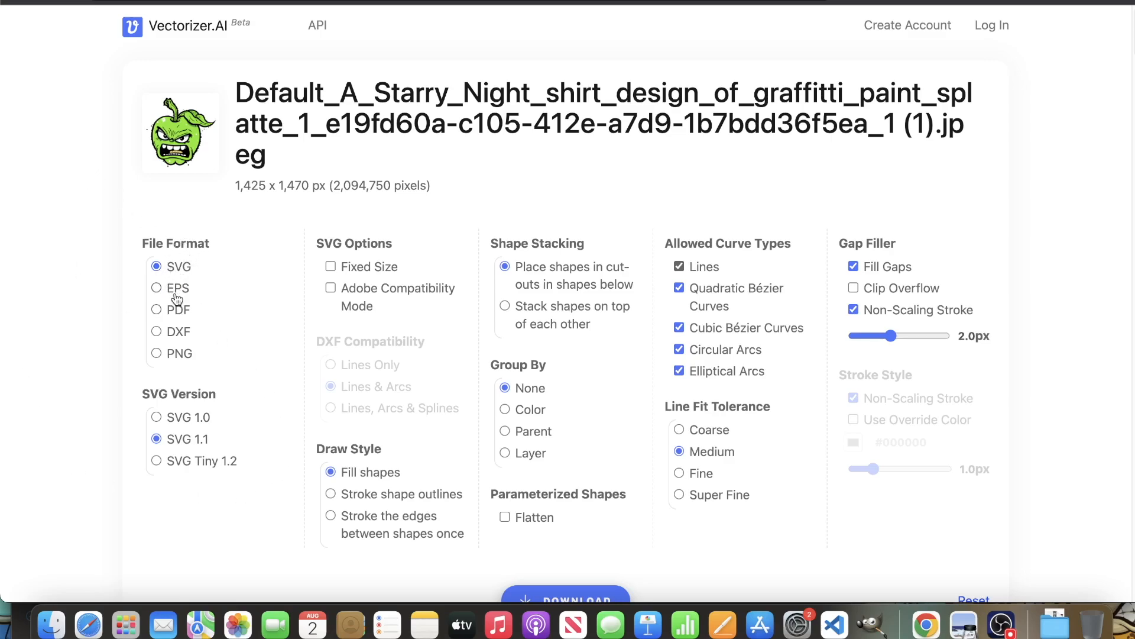
pyautogui.scroll(-1, 472, 449)
pyautogui.click(594, 569)
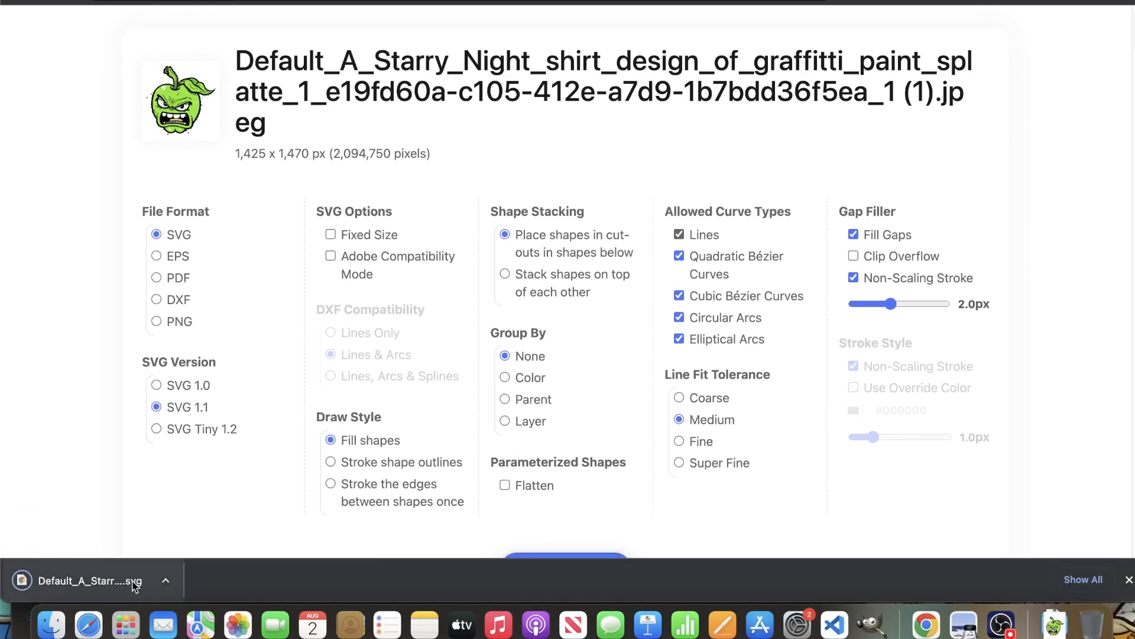
pyautogui.click(81, 587)
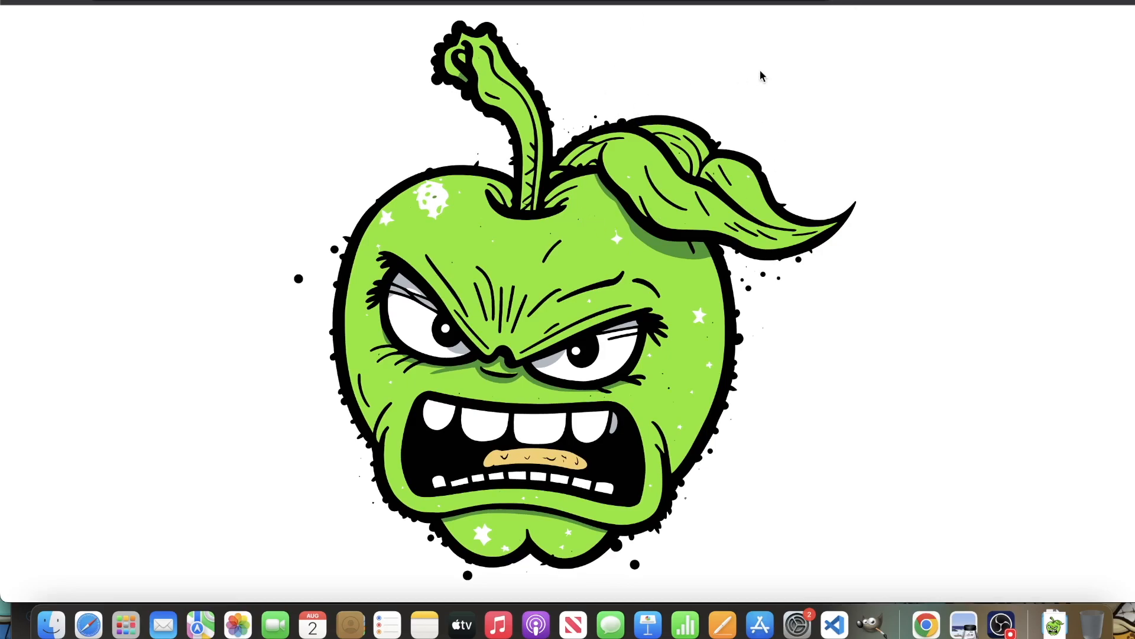
# - Launch Inkscape and create a new blank document
pyautogui.click(121, 630)
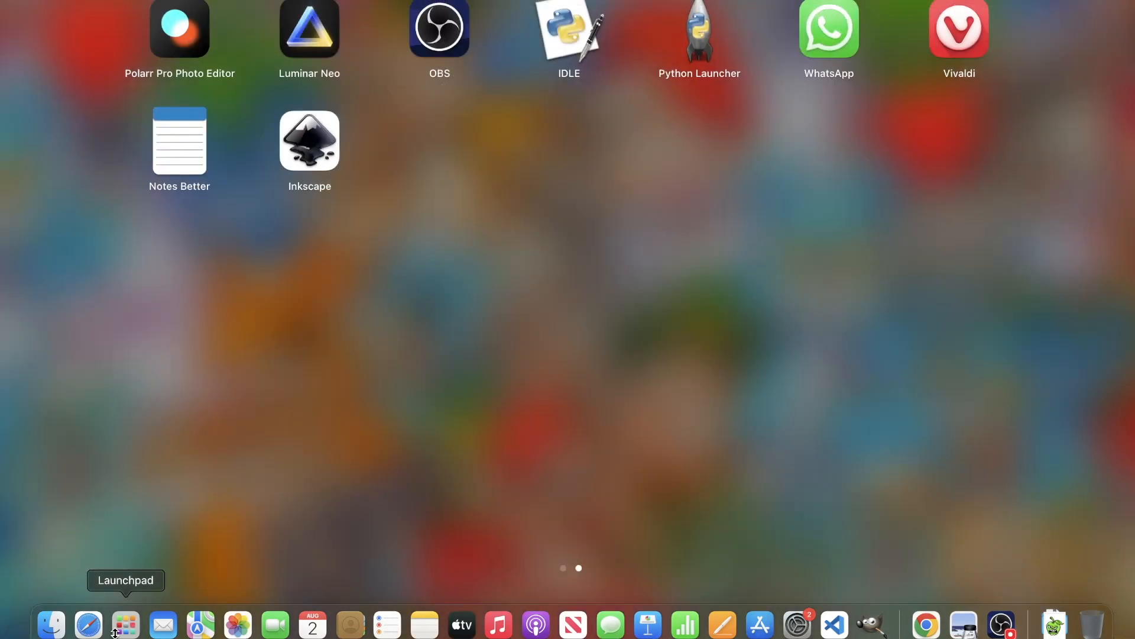
pyautogui.write('ink')
pyautogui.press('Return')
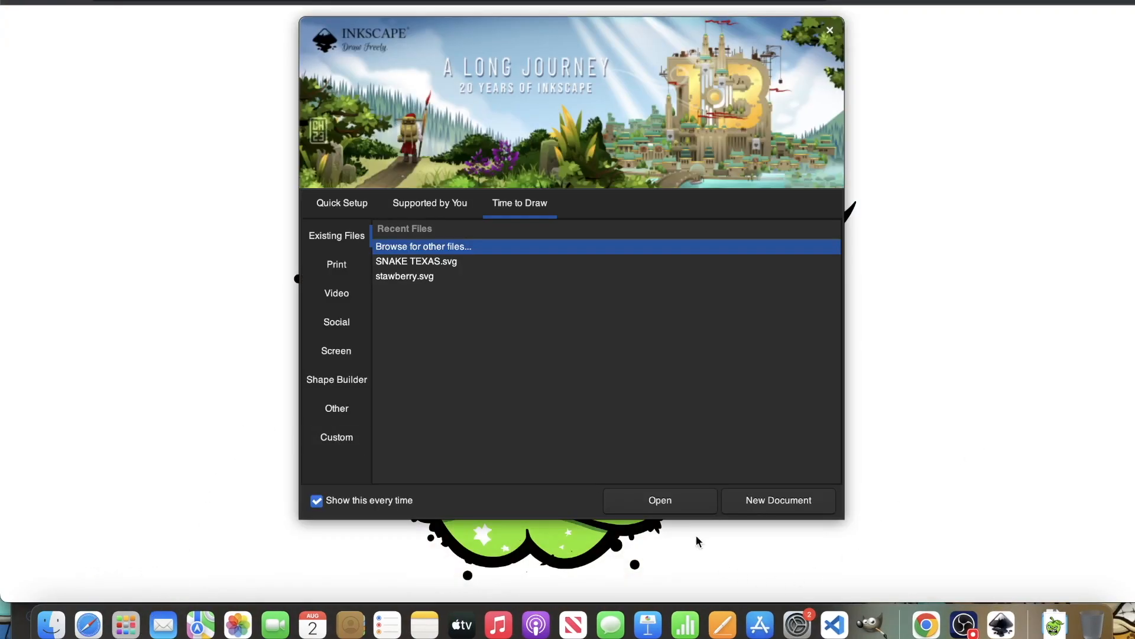
pyautogui.click(801, 513)
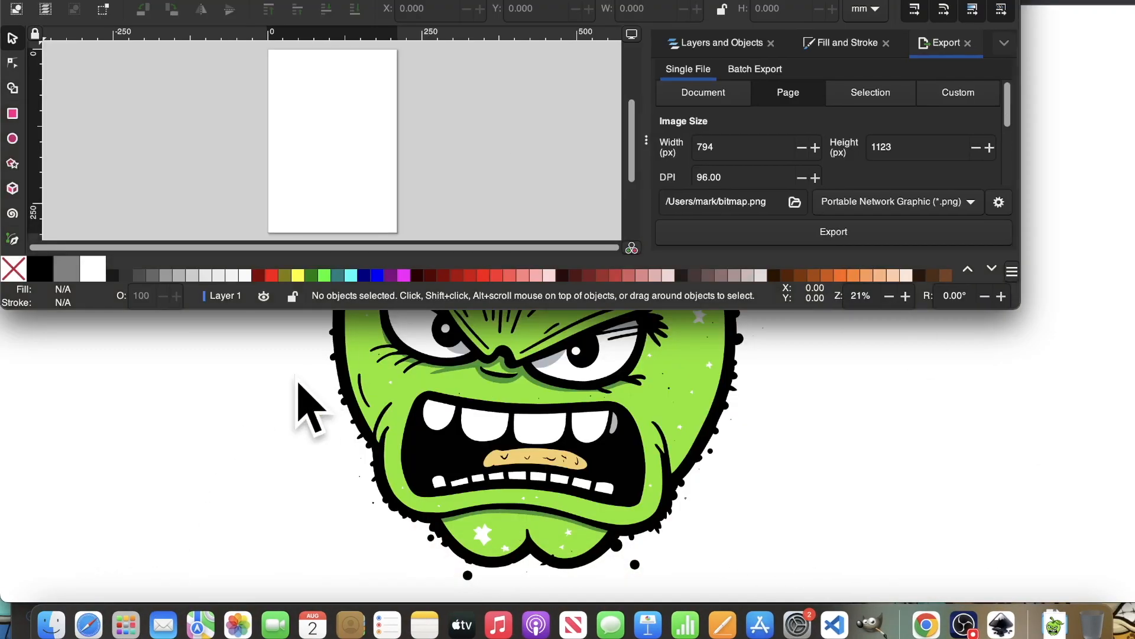
# - Import the green apple SVG from the Downloads folder into the blank Inkscape document as editable objects in the current file
pyautogui.click(52, 624)
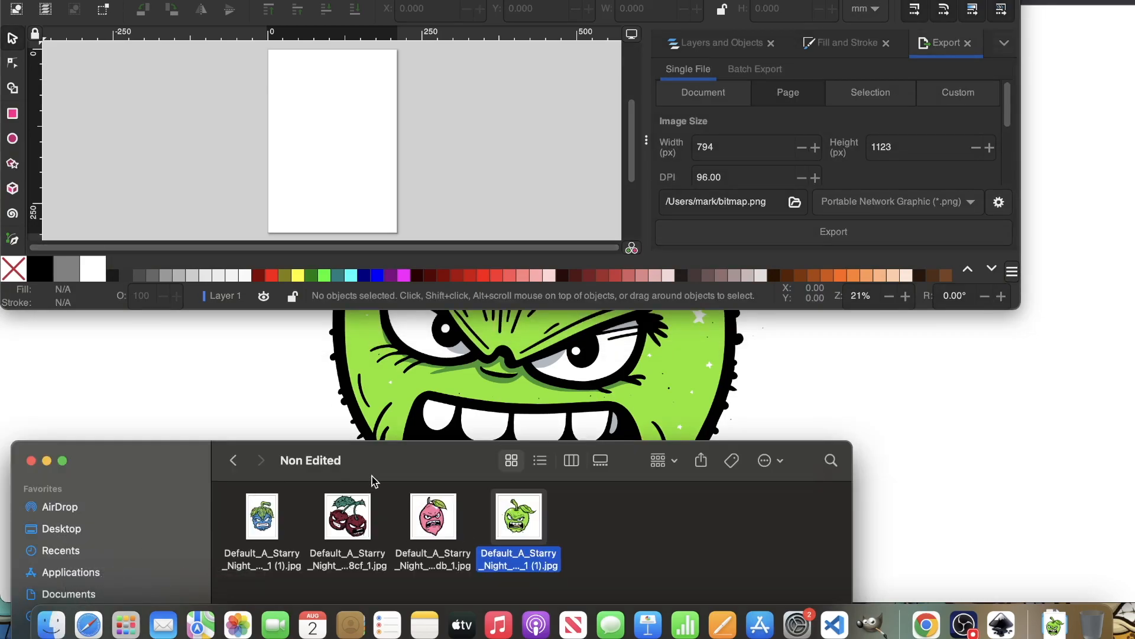
pyautogui.moveTo(371, 472); pyautogui.dragTo(516, 394)
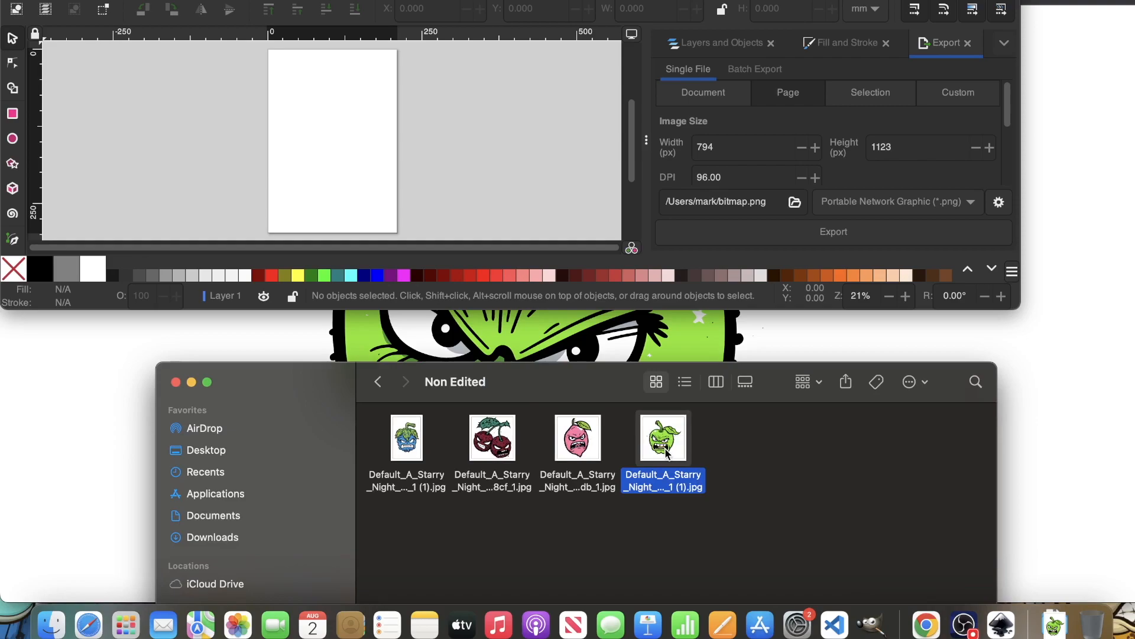
pyautogui.click(213, 537)
pyautogui.moveTo(404, 450); pyautogui.dragTo(352, 112)
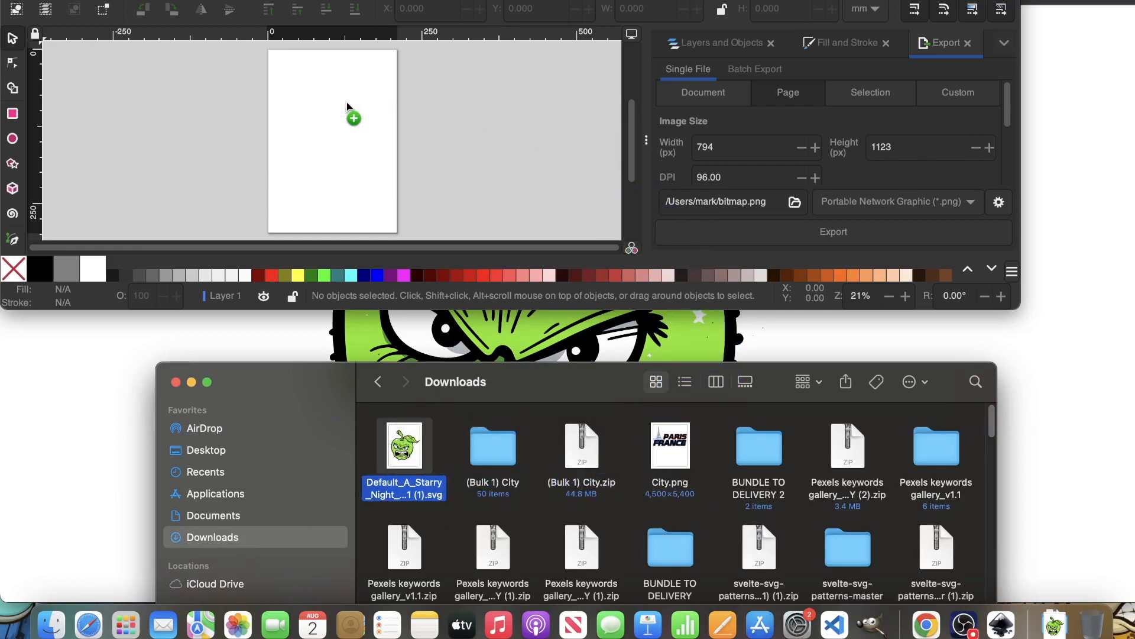
pyautogui.press('Return')
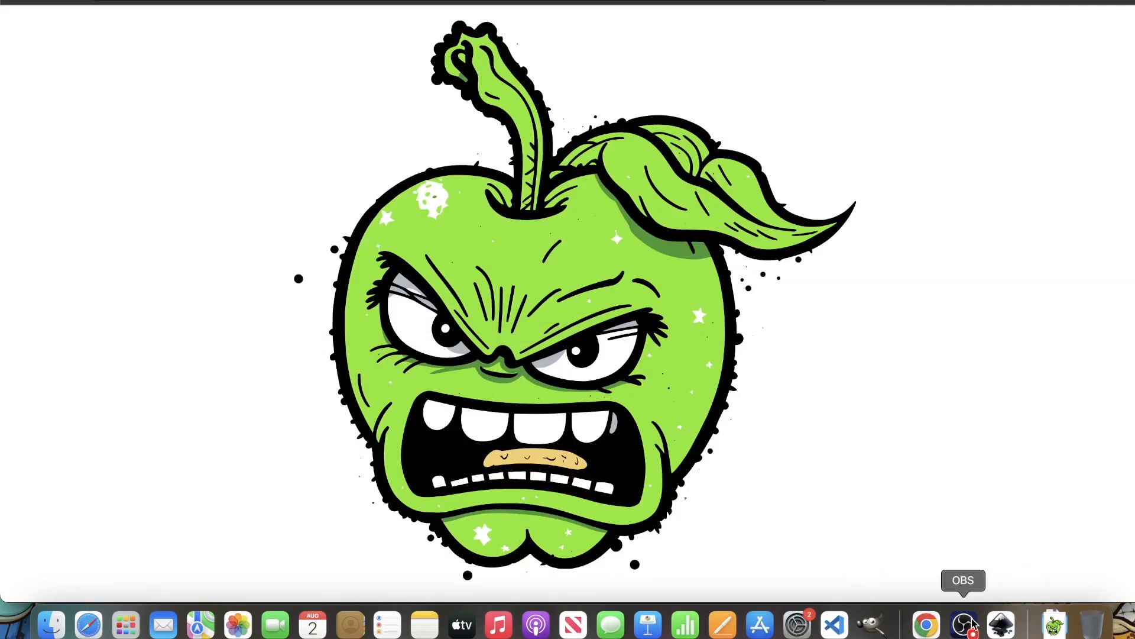
pyautogui.click(1001, 624)
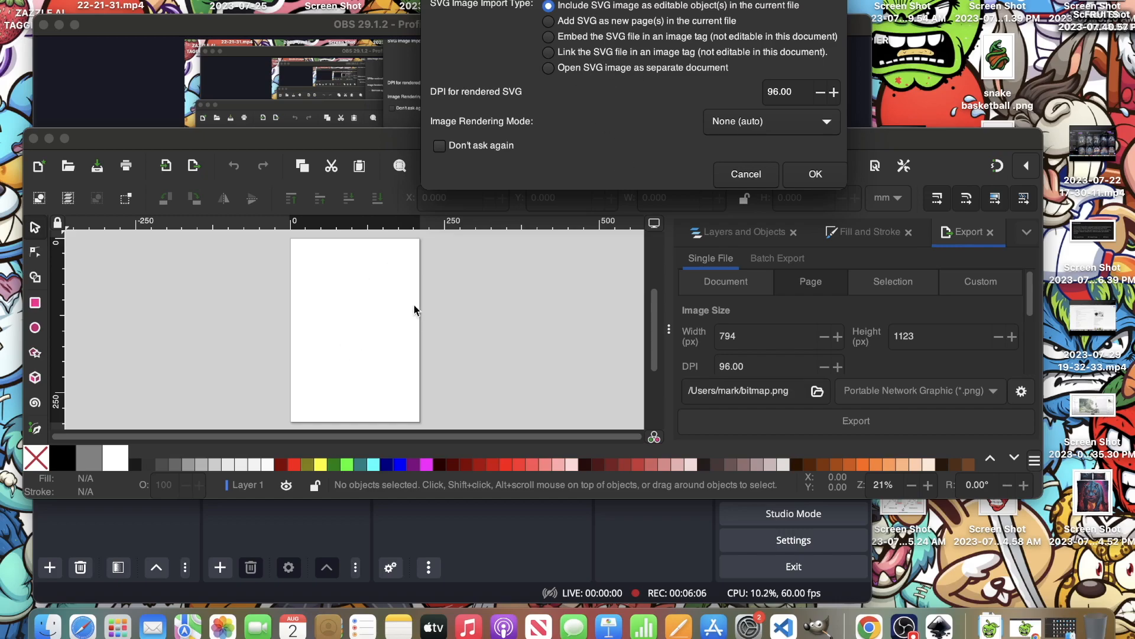
pyautogui.click(816, 173)
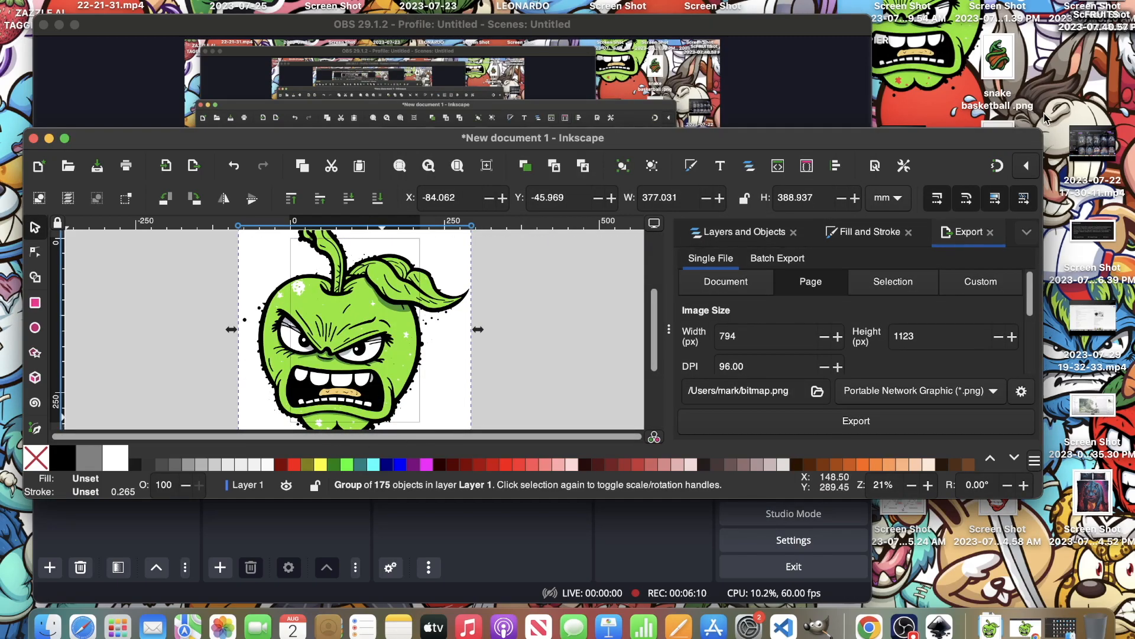
# - Enlarge the Inkscape window and select all the individual objects inside the imported apple group
pyautogui.moveTo(1038, 131); pyautogui.dragTo(1127, 0)
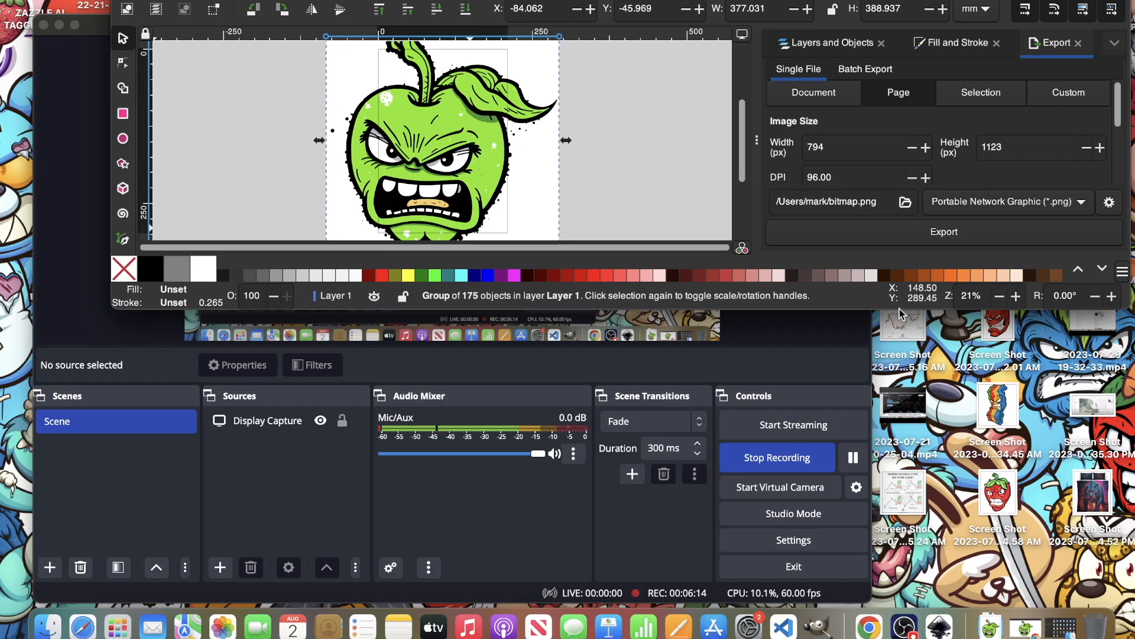
pyautogui.moveTo(1130, 309); pyautogui.dragTo(1129, 592)
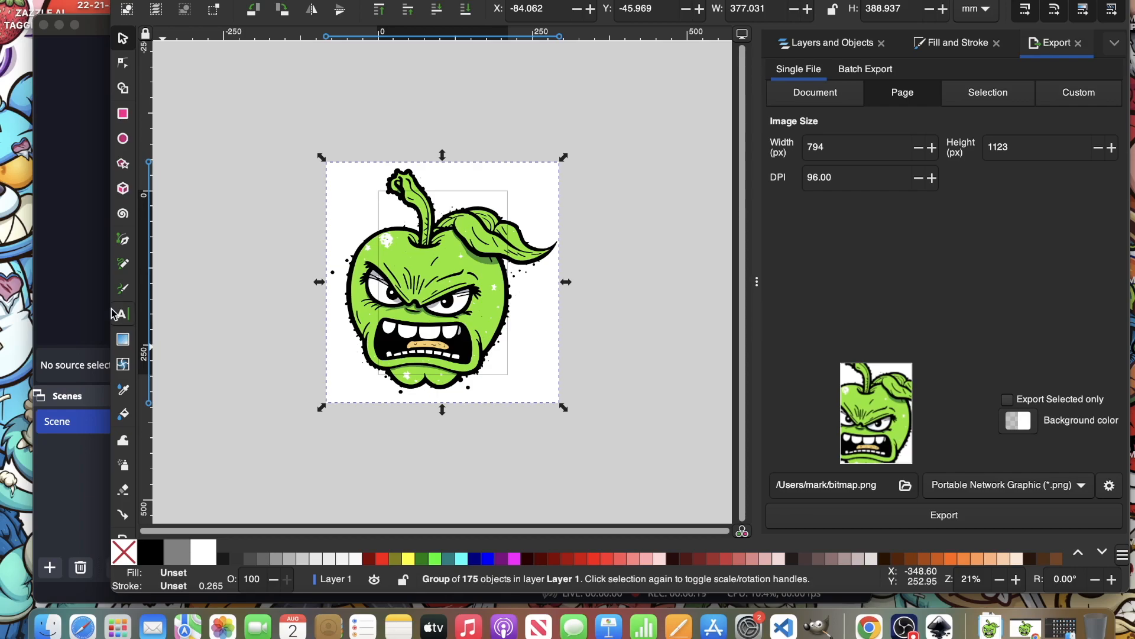
pyautogui.click(467, 328)
pyautogui.doubleClick(467, 300)
pyautogui.moveTo(642, 134); pyautogui.dragTo(261, 447)
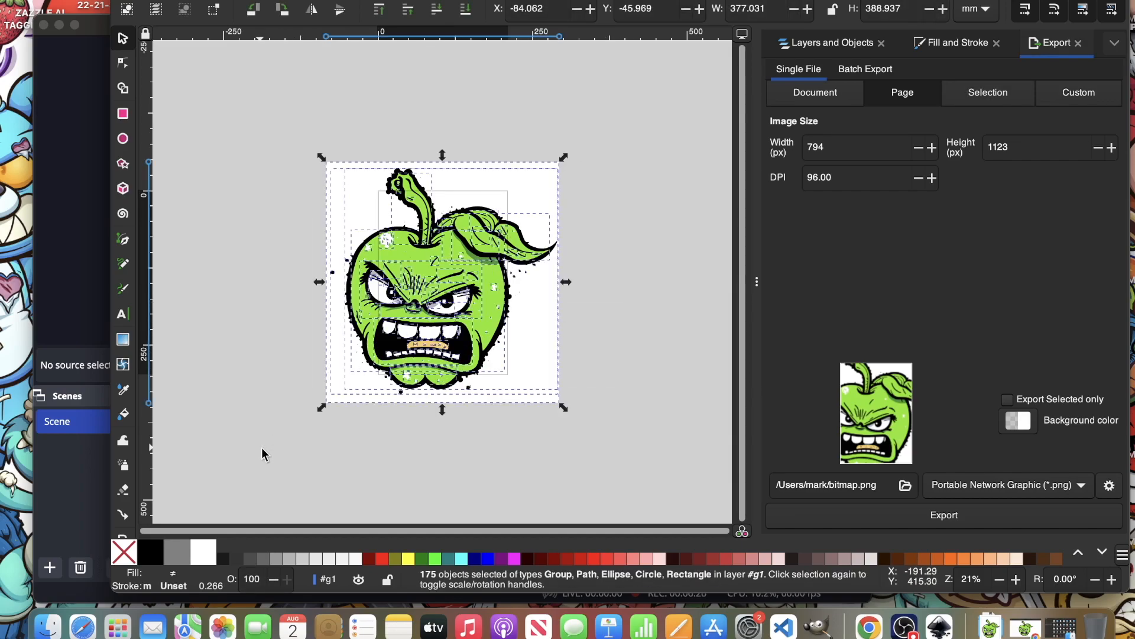
# - Examine the apple's selected parts up close, from the stem and leaf down to the eyes and mouth
pyautogui.scroll(3, 414, 296)
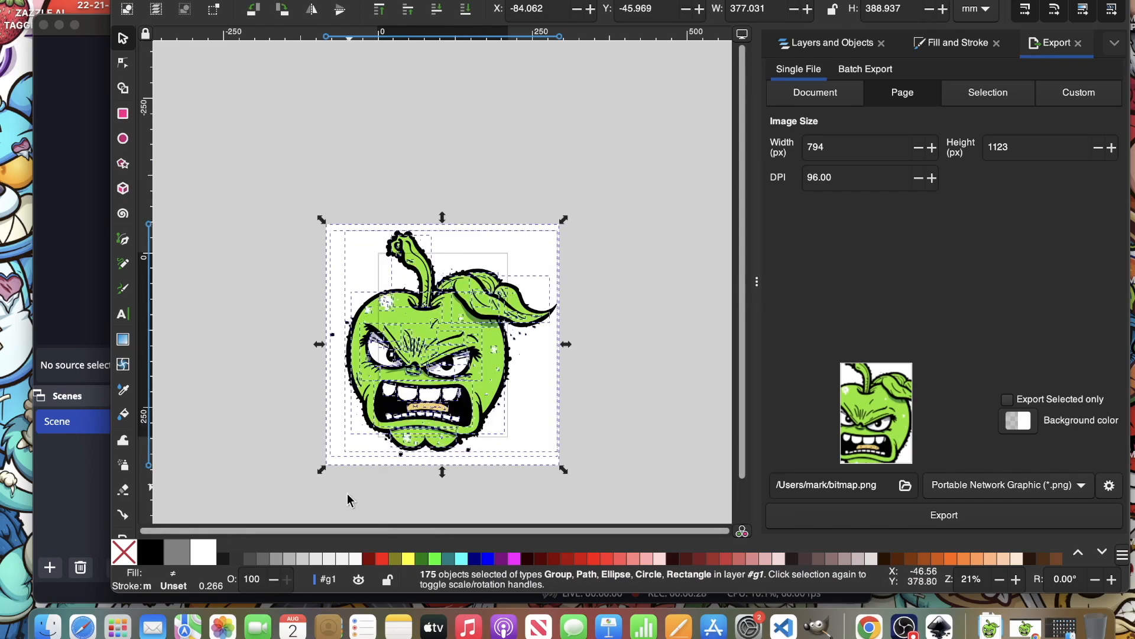
pyautogui.click(1017, 580)
pyautogui.click(1017, 580)
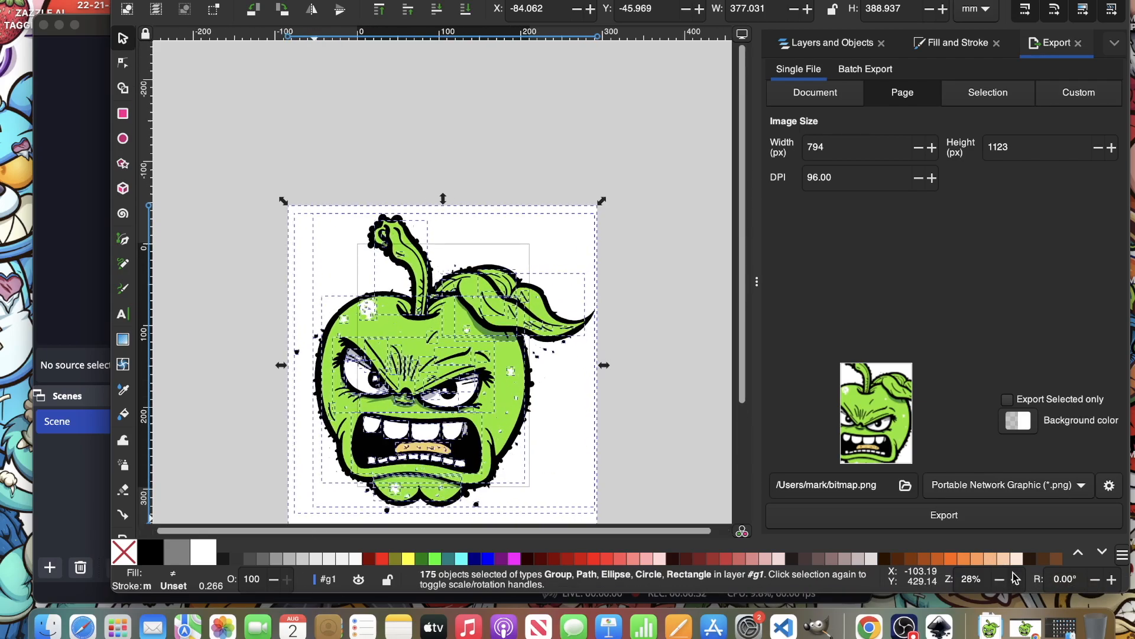
pyautogui.click(1016, 579)
pyautogui.click(1016, 579)
pyautogui.click(1016, 579)
pyautogui.click(1016, 579)
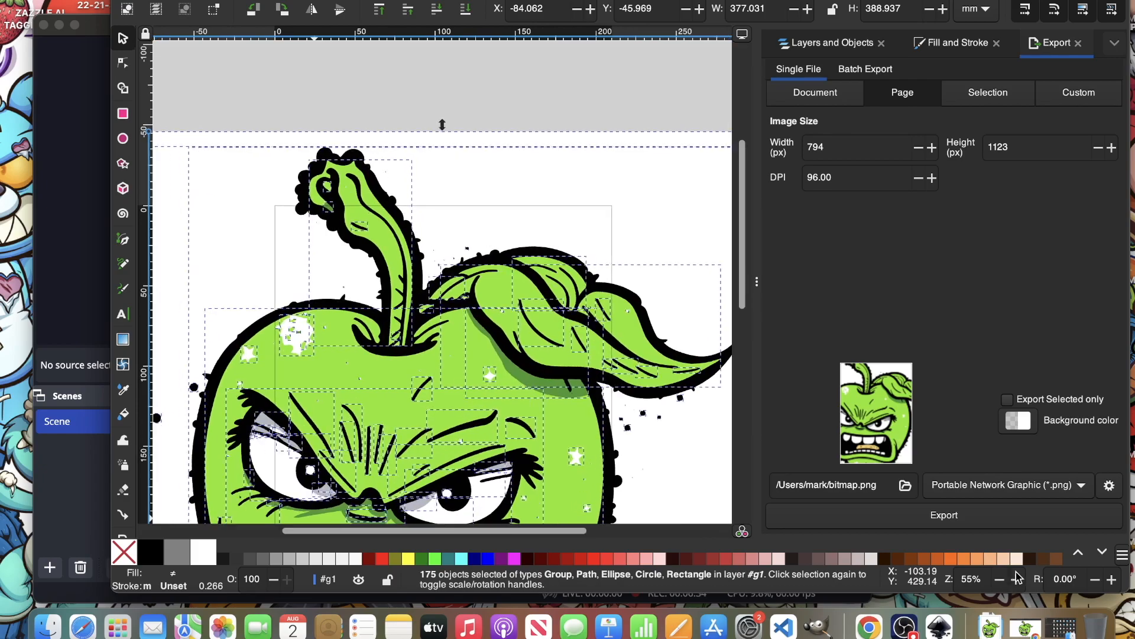
pyautogui.click(1016, 579)
pyautogui.scroll(-5, 597, 289)
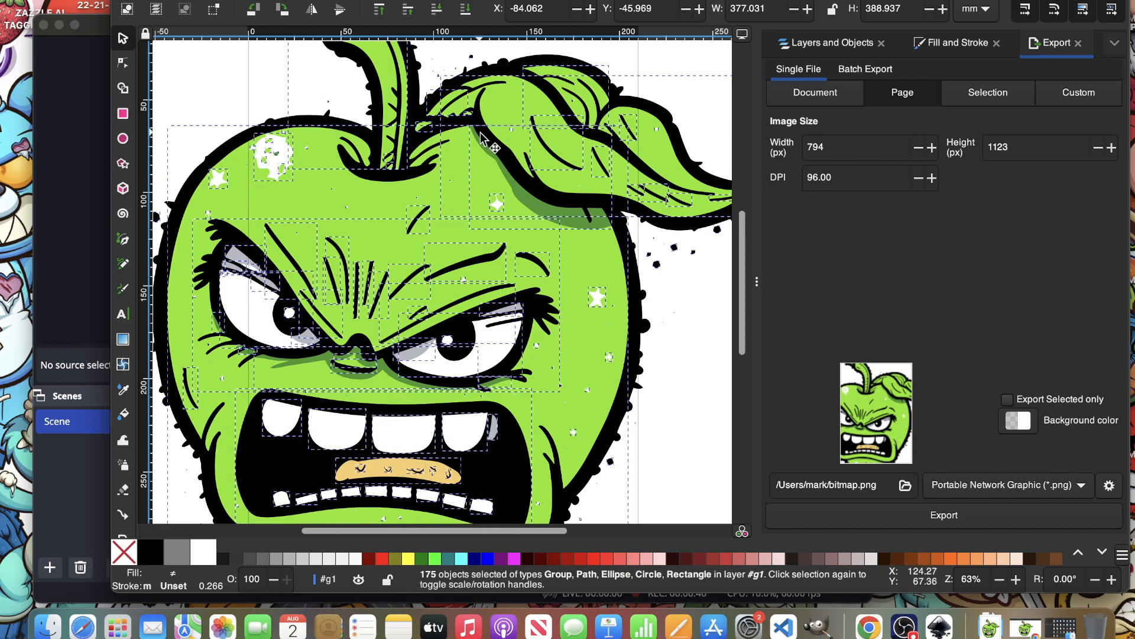
pyautogui.scroll(5, 439, 486)
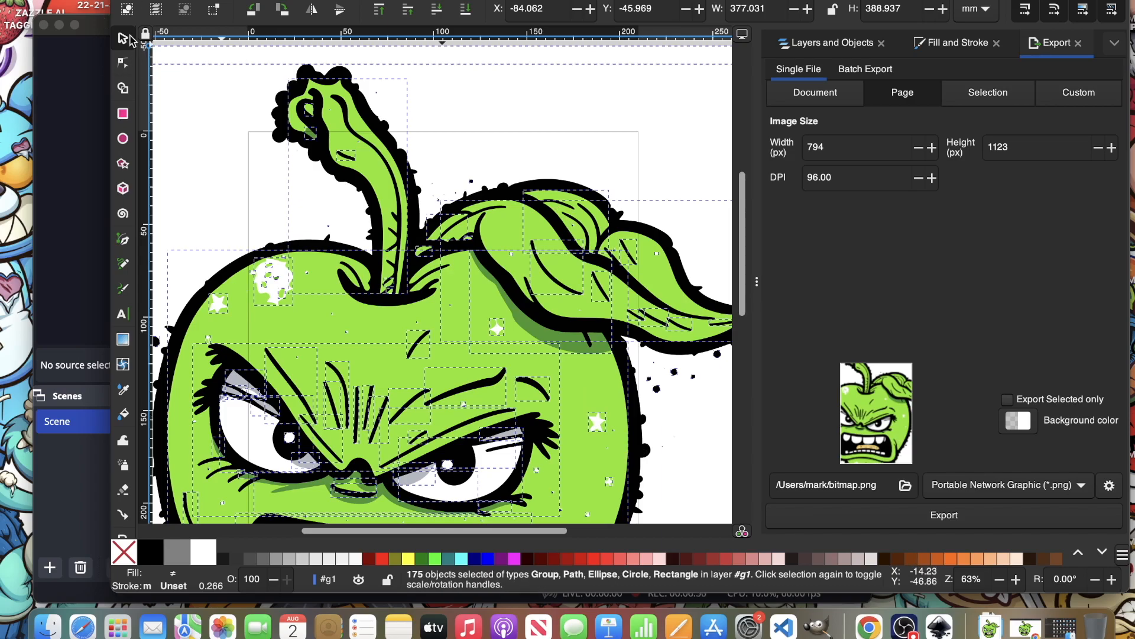
# - Exit the apple group and clear the selection
pyautogui.rightClick(707, 89)
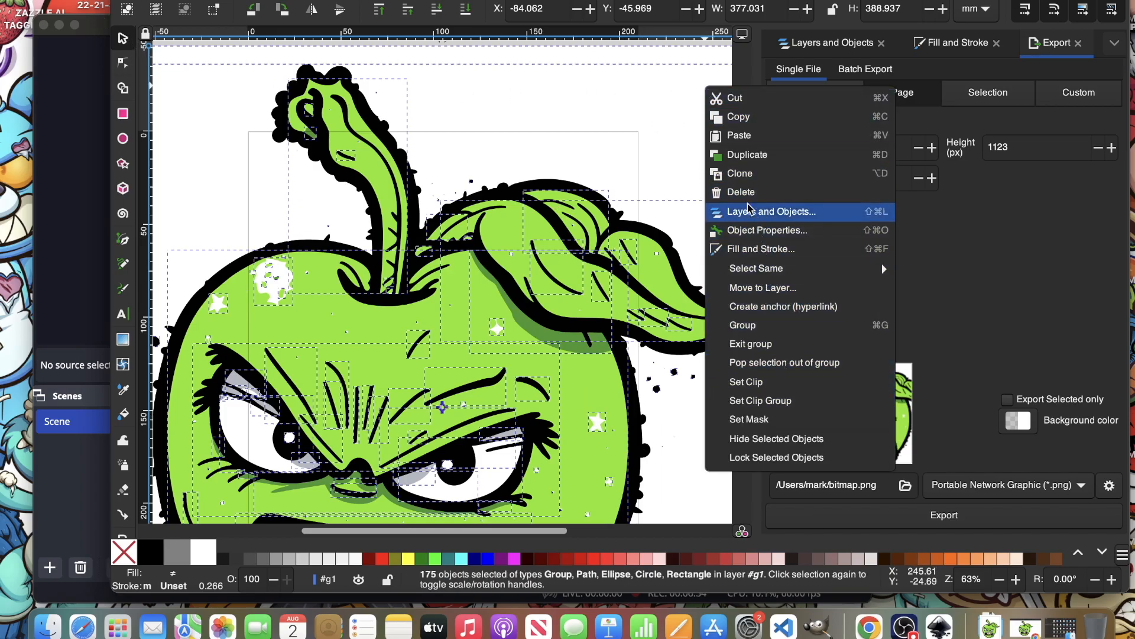
pyautogui.click(748, 343)
pyautogui.scroll(-5, 529, 225)
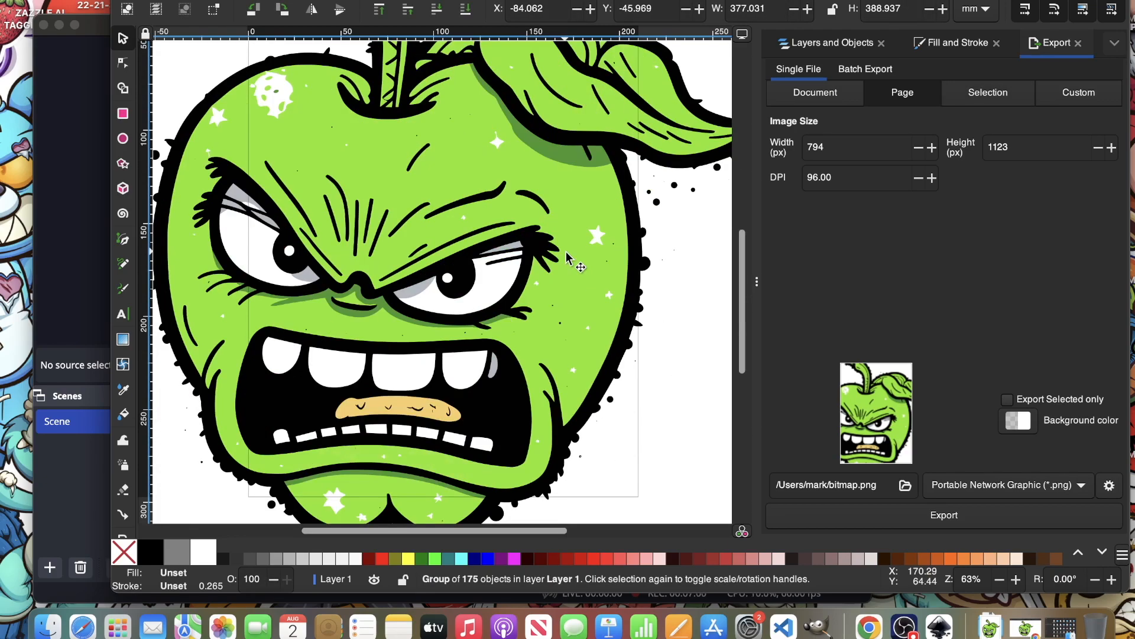
pyautogui.press('Escape')
# - Inspect the path nodes of the white background, the white star beside the eye and the green apple body
pyautogui.click(599, 238)
pyautogui.click(598, 236)
pyautogui.doubleClick(594, 238)
pyautogui.click(659, 244)
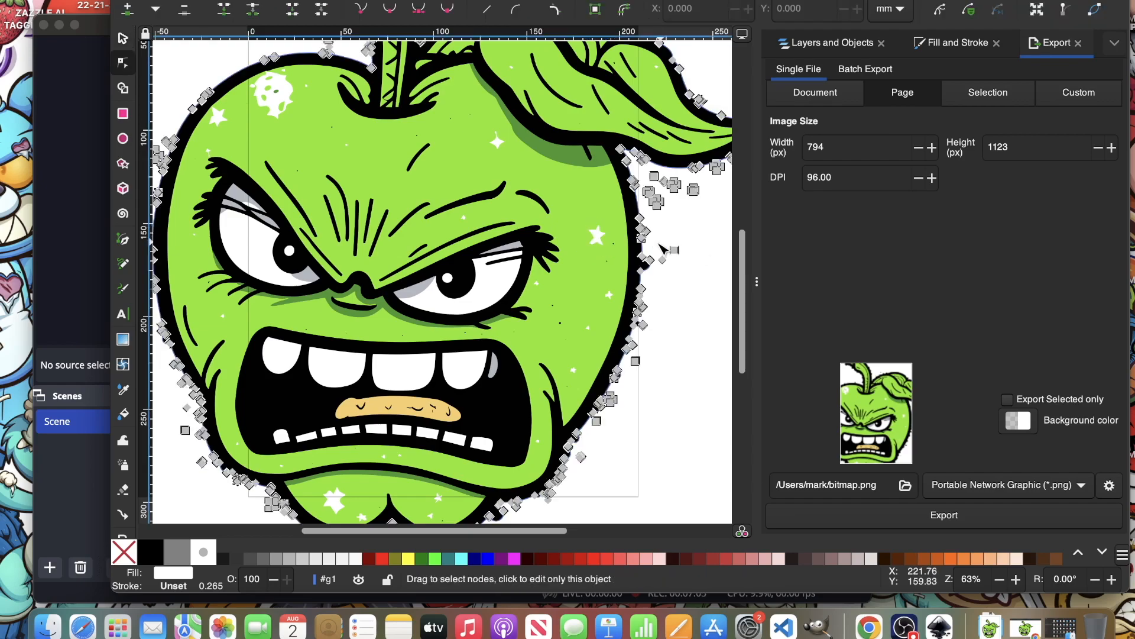
pyautogui.click(597, 237)
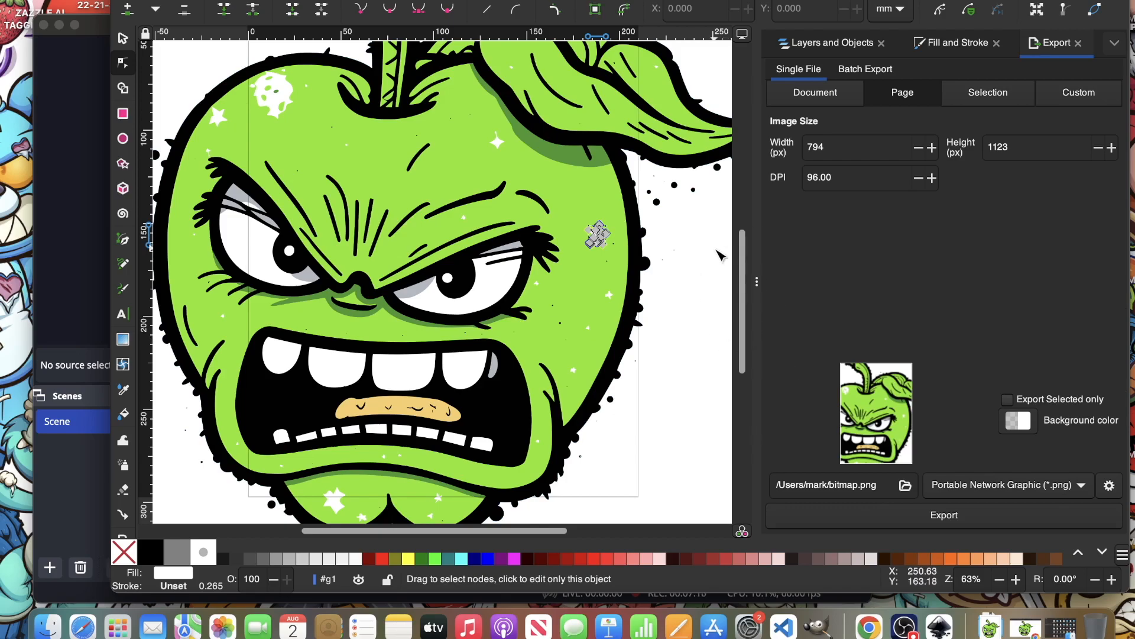
pyautogui.click(694, 205)
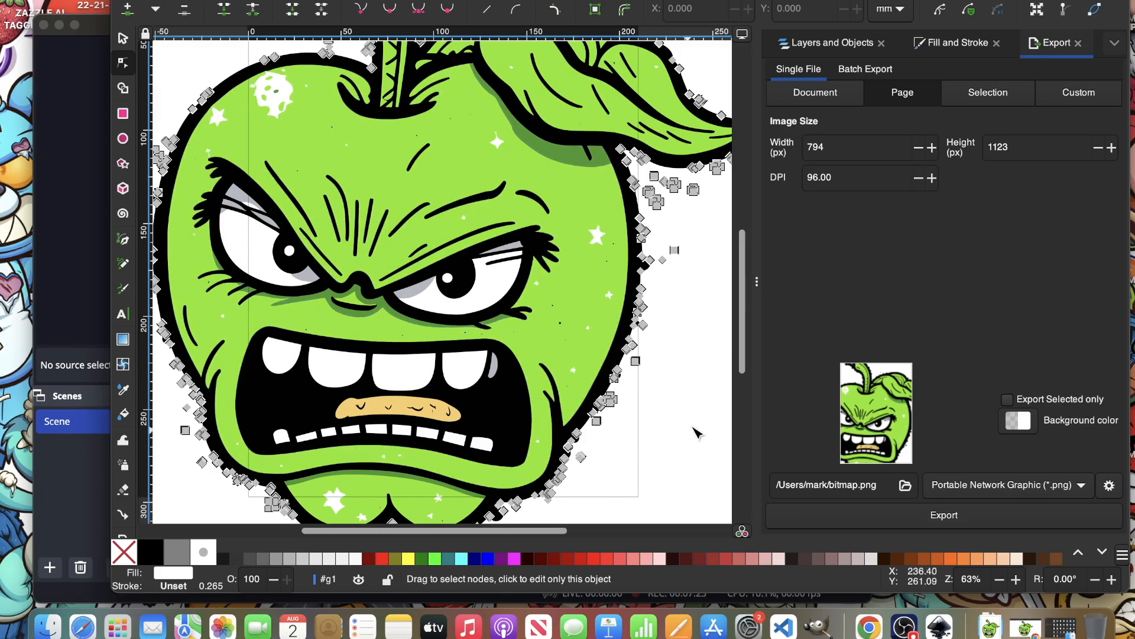
pyautogui.click(566, 195)
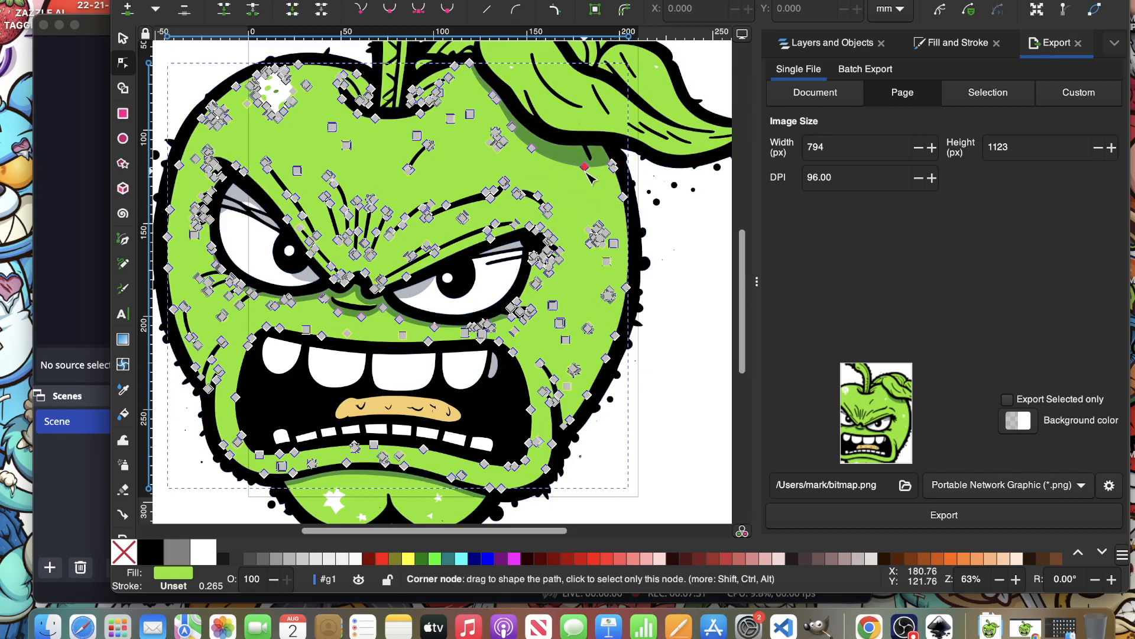
pyautogui.click(658, 199)
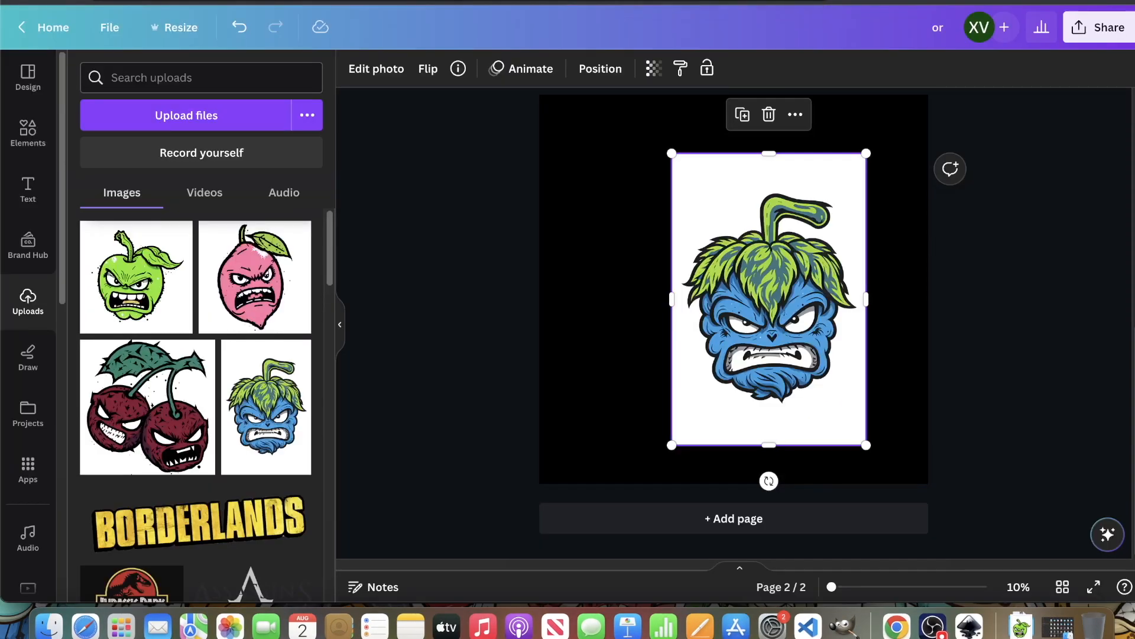
# - In Canva, replace the blue fruit image on page 2 with the dark red cherries image from the uploads
pyautogui.moveTo(827, 248); pyautogui.dragTo(908, 301)
pyautogui.click(157, 402)
pyautogui.click(760, 161)
pyautogui.press('Delete')
# - Enlarge the cherries image to almost fill the page, center it, and make the page background white
pyautogui.moveTo(665, 469); pyautogui.dragTo(628, 408)
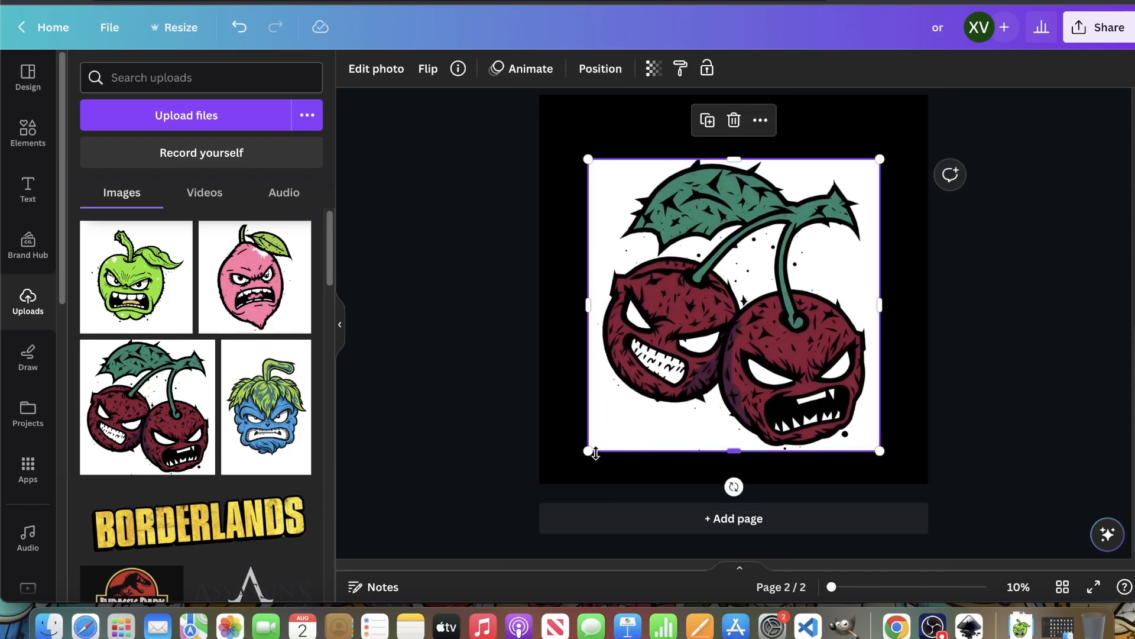
pyautogui.moveTo(590, 452); pyautogui.dragTo(502, 537)
pyautogui.moveTo(727, 381); pyautogui.dragTo(751, 280)
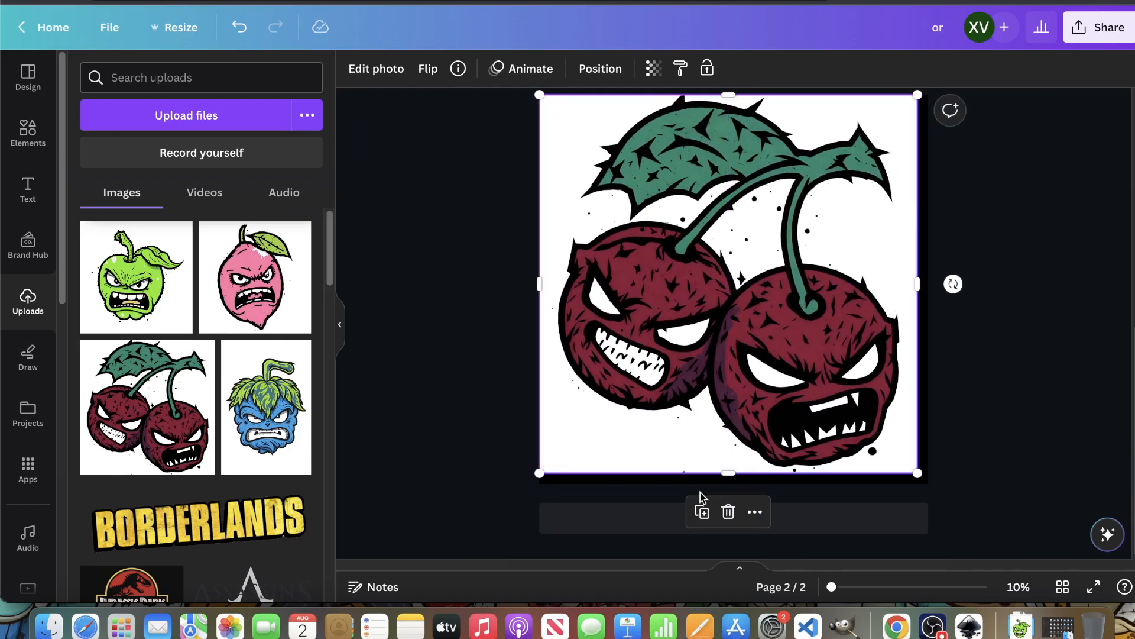
pyautogui.click(838, 486)
pyautogui.click(786, 334)
pyautogui.moveTo(787, 329); pyautogui.dragTo(791, 332)
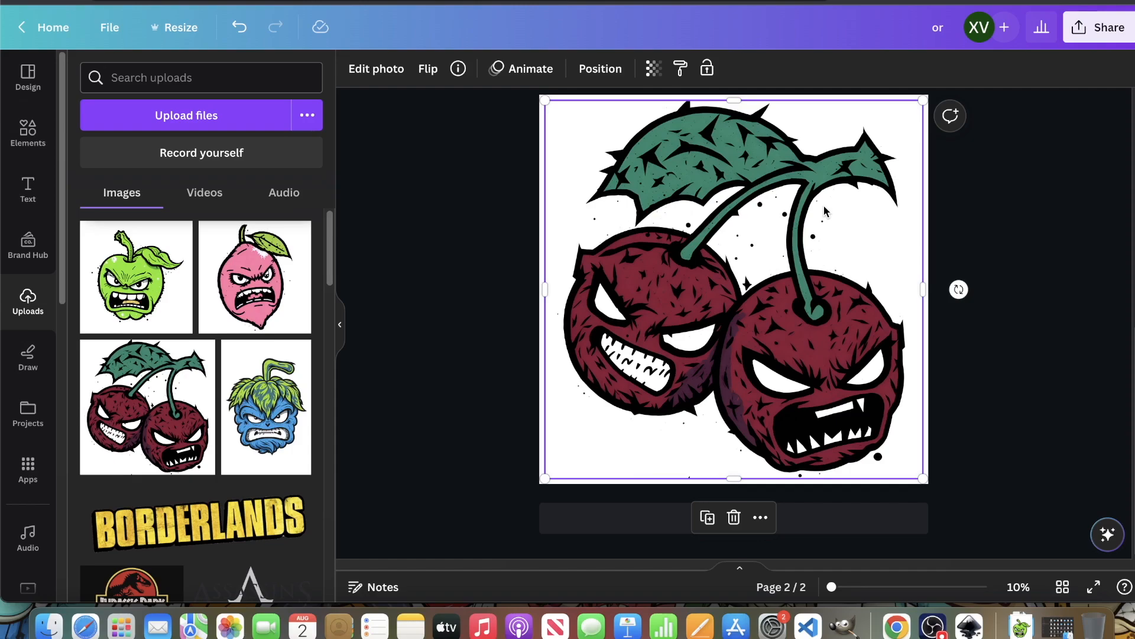
# - Apply BG Remover to the cherries image and open its brush settings
pyautogui.click(376, 70)
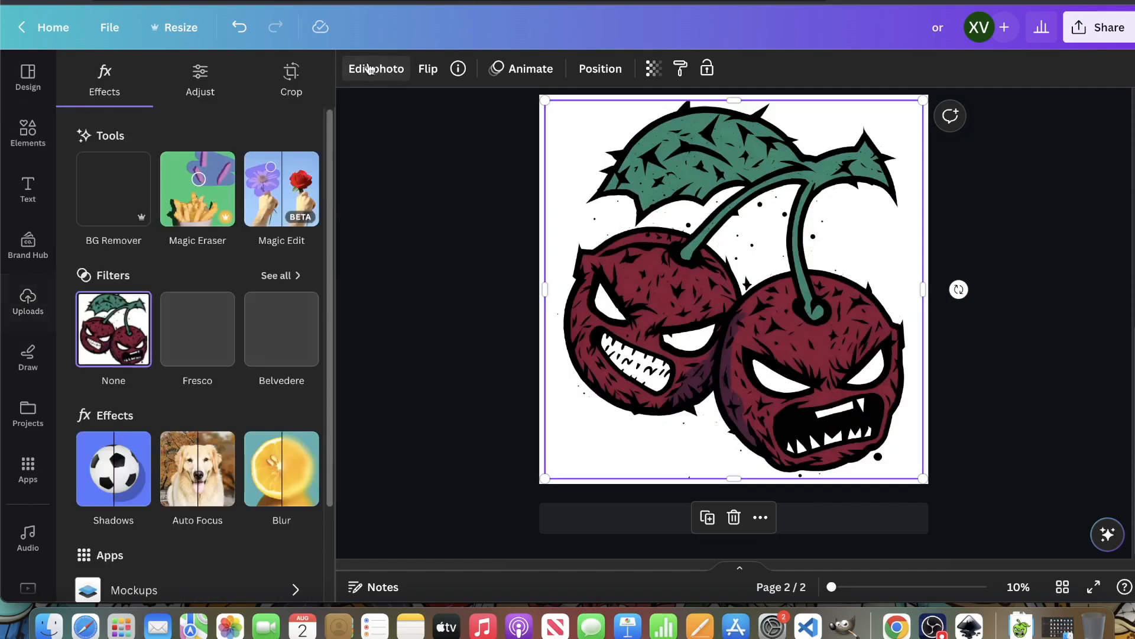
pyautogui.click(114, 201)
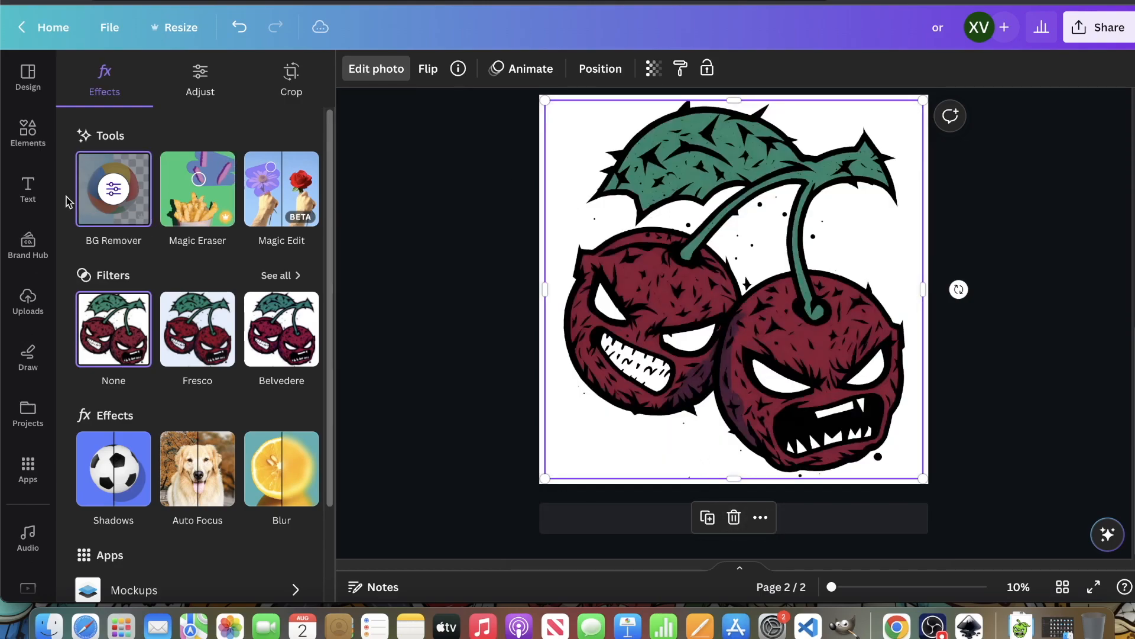
pyautogui.click(132, 195)
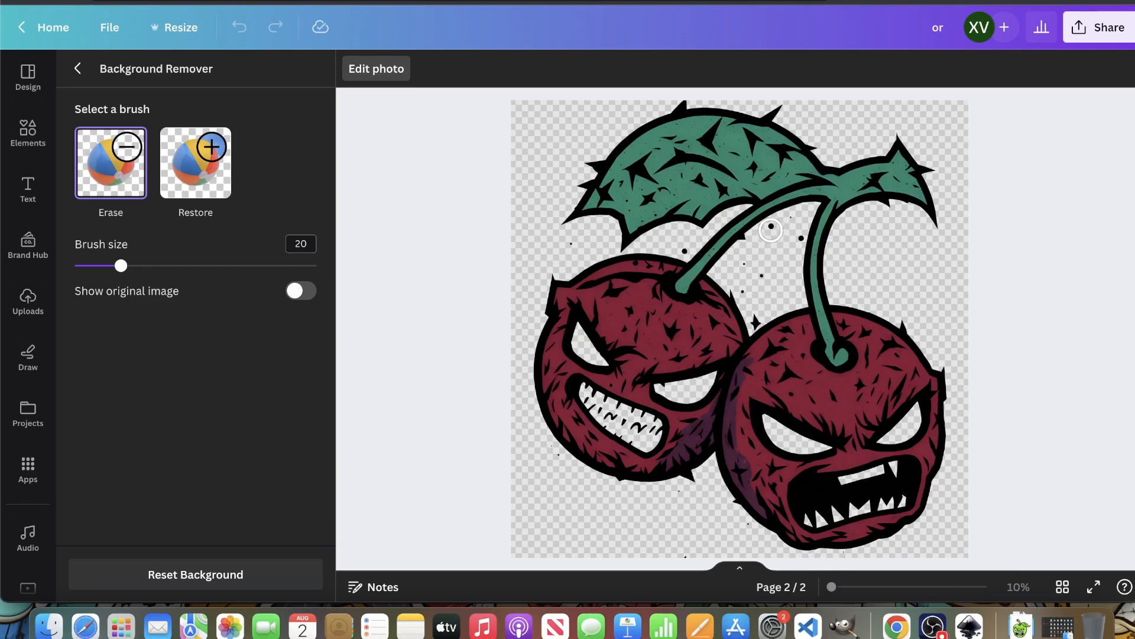
# - Erase the stray specks between the stems, and the star-shaped speck where the cherries meet with brush size 5
pyautogui.click(767, 271)
pyautogui.click(685, 251)
pyautogui.moveTo(120, 266); pyautogui.dragTo(109, 266)
pyautogui.scroll(3, 665, 337)
pyautogui.scroll(10, 772, 350)
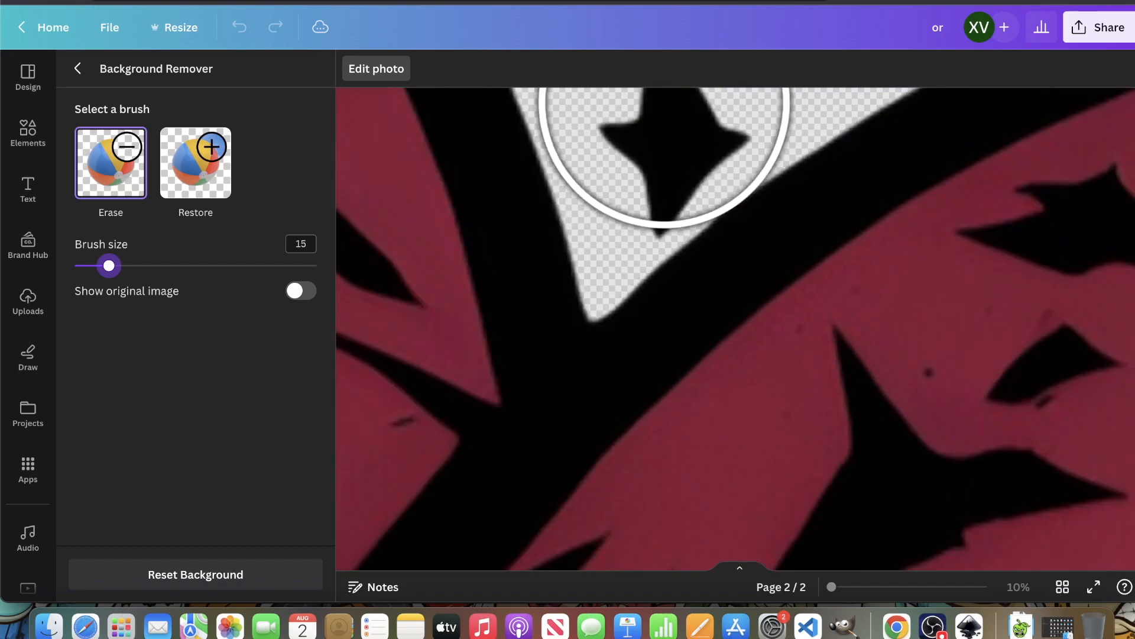
pyautogui.scroll(-3, 667, 198)
pyautogui.scroll(-2, 673, 193)
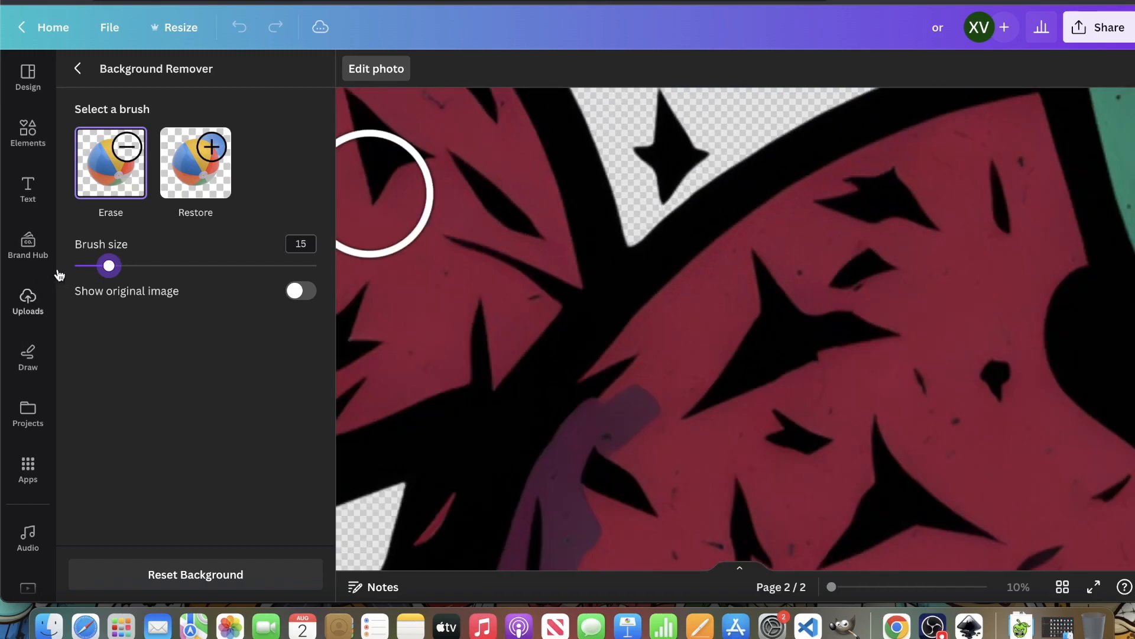
pyautogui.moveTo(109, 266); pyautogui.dragTo(84, 265)
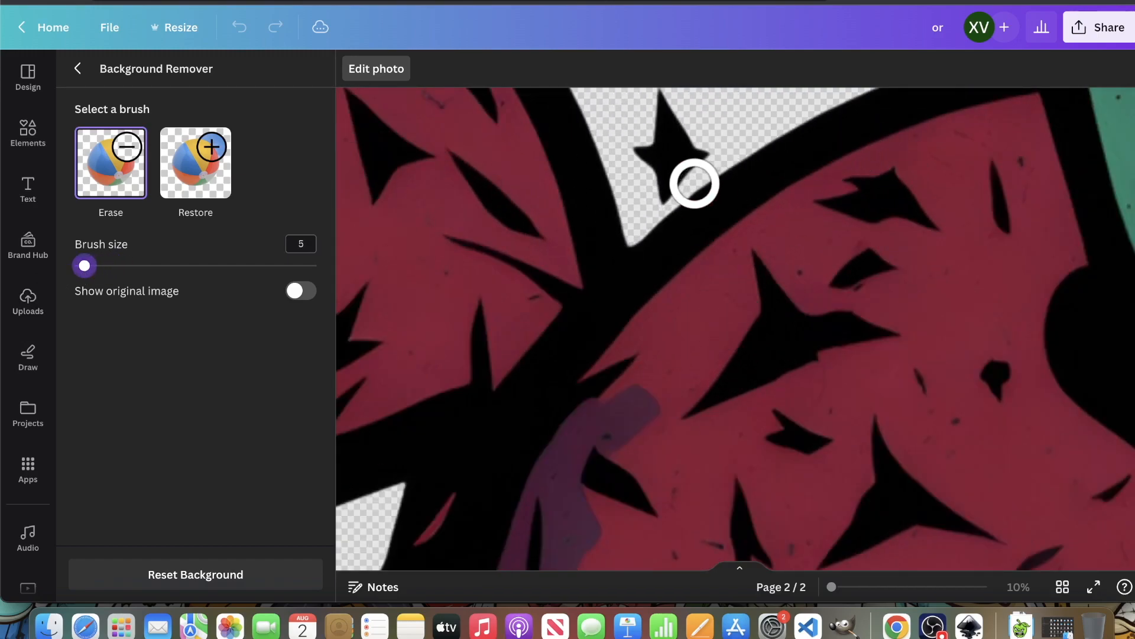
pyautogui.moveTo(679, 161)
pyautogui.mouseDown()
pyautogui.moveTo(633, 178)
pyautogui.moveTo(654, 183)
pyautogui.moveTo(696, 152)
pyautogui.moveTo(659, 113)
pyautogui.moveTo(649, 135)
pyautogui.mouseUp()
# - Erase the remaining stray specks around the cherries, including the ones below them, with brush size 5, and leave the background remover
pyautogui.scroll(-10, 740, 329)
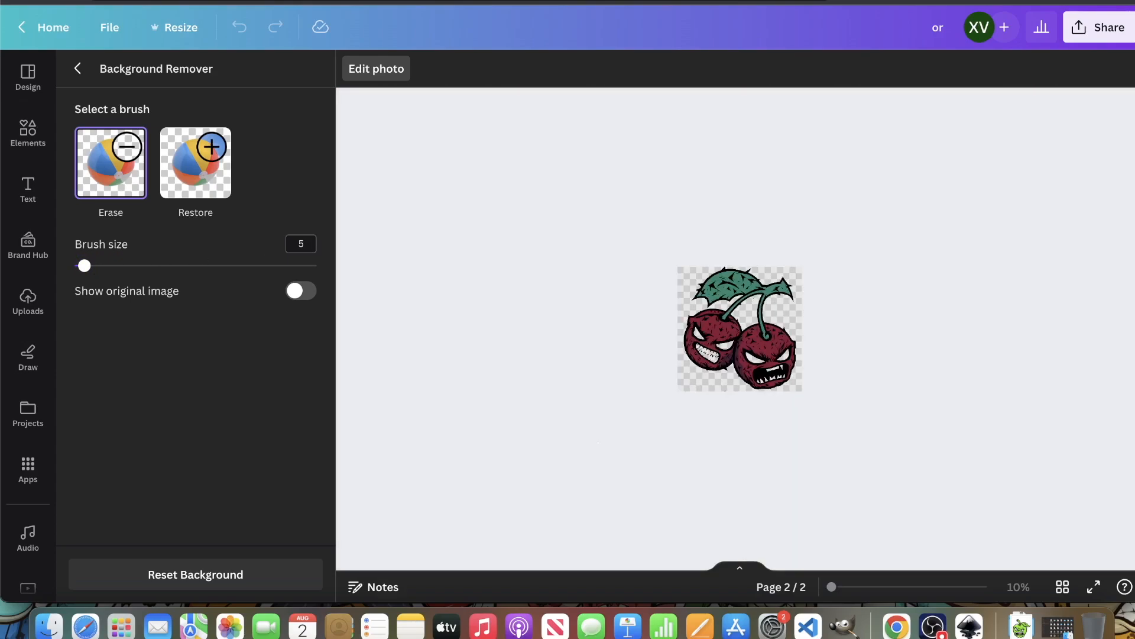
pyautogui.scroll(10, 716, 339)
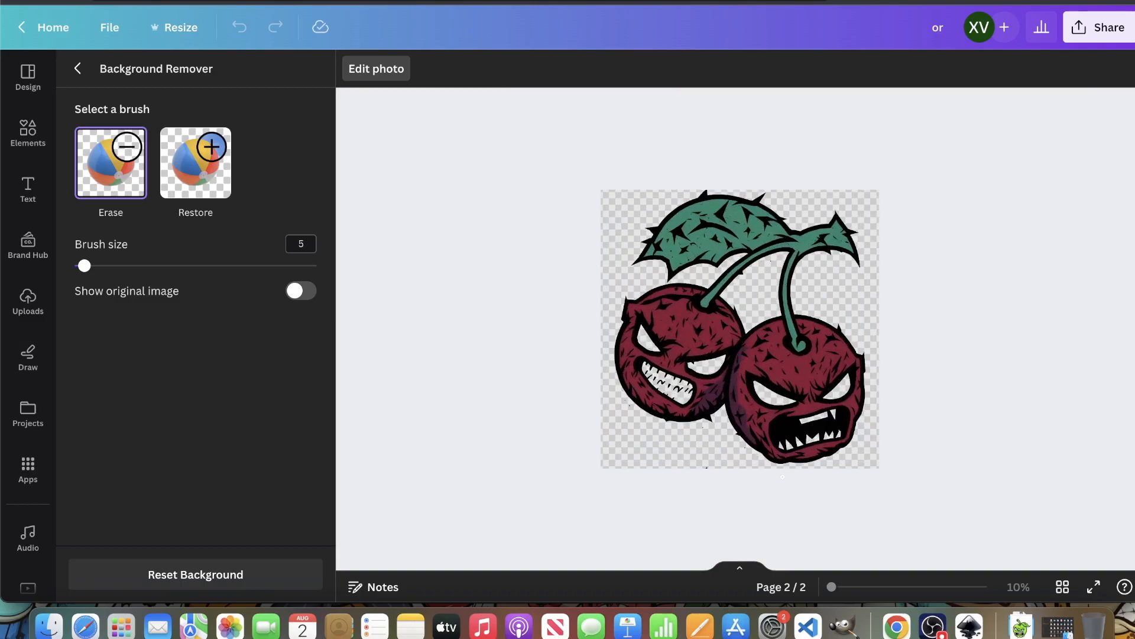
pyautogui.scroll(5, 750, 496)
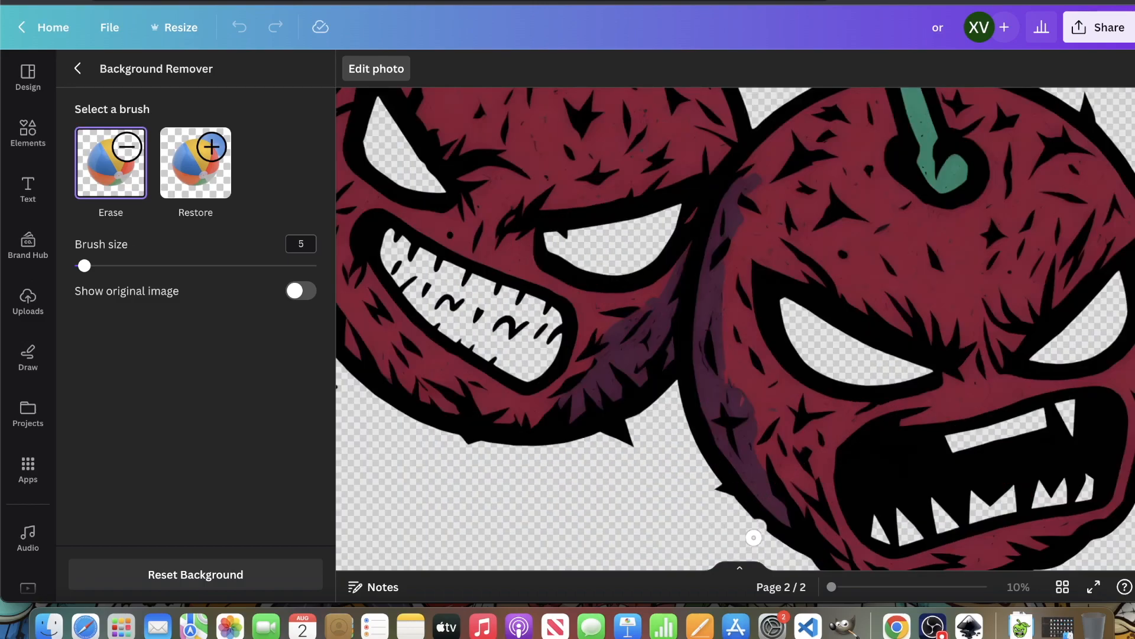
pyautogui.click(196, 204)
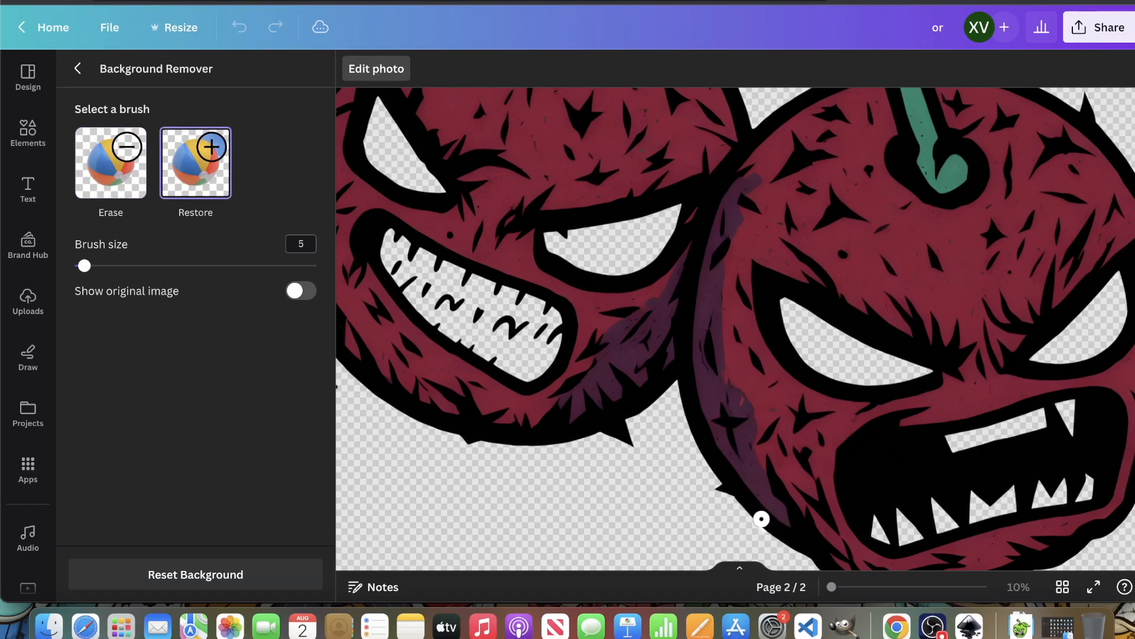
pyautogui.scroll(-5, 503, 448)
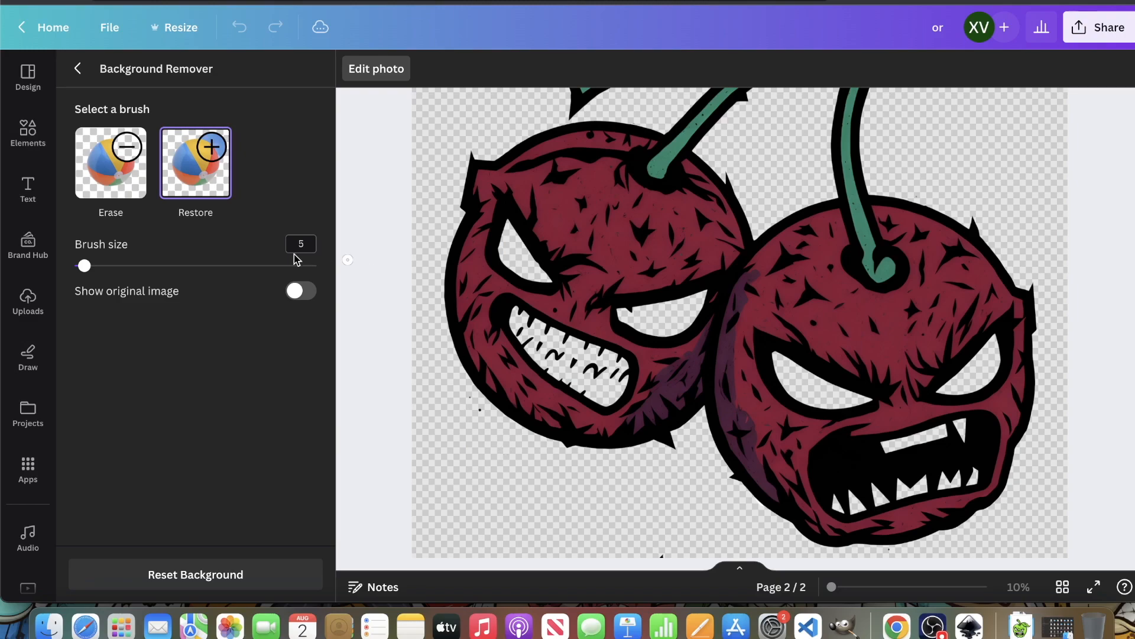
pyautogui.click(126, 165)
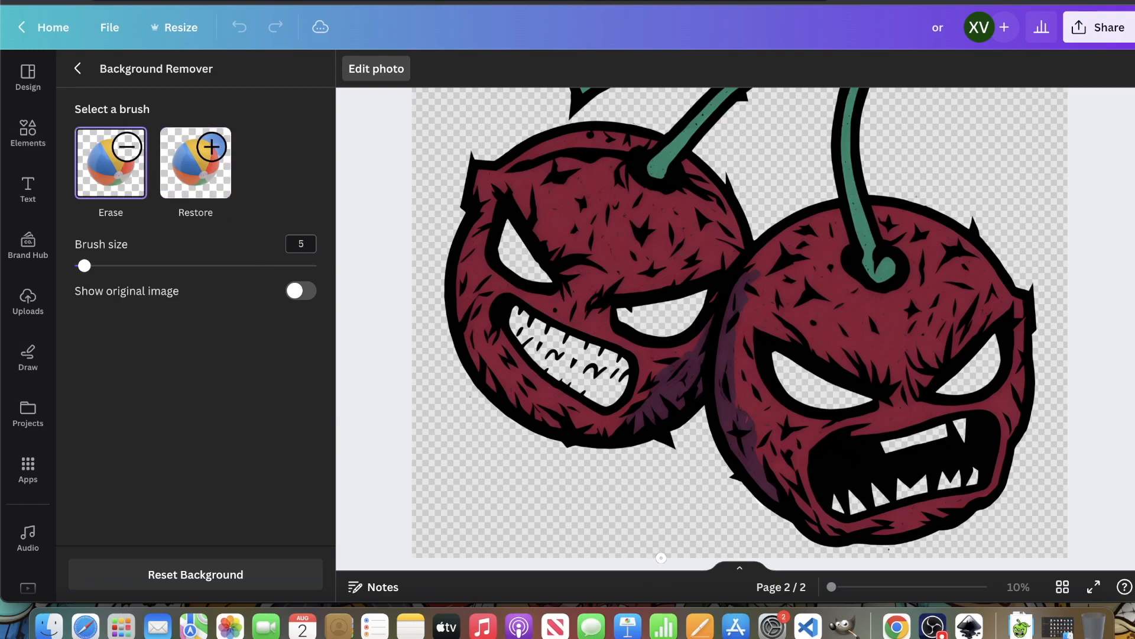
pyautogui.scroll(-10, 657, 539)
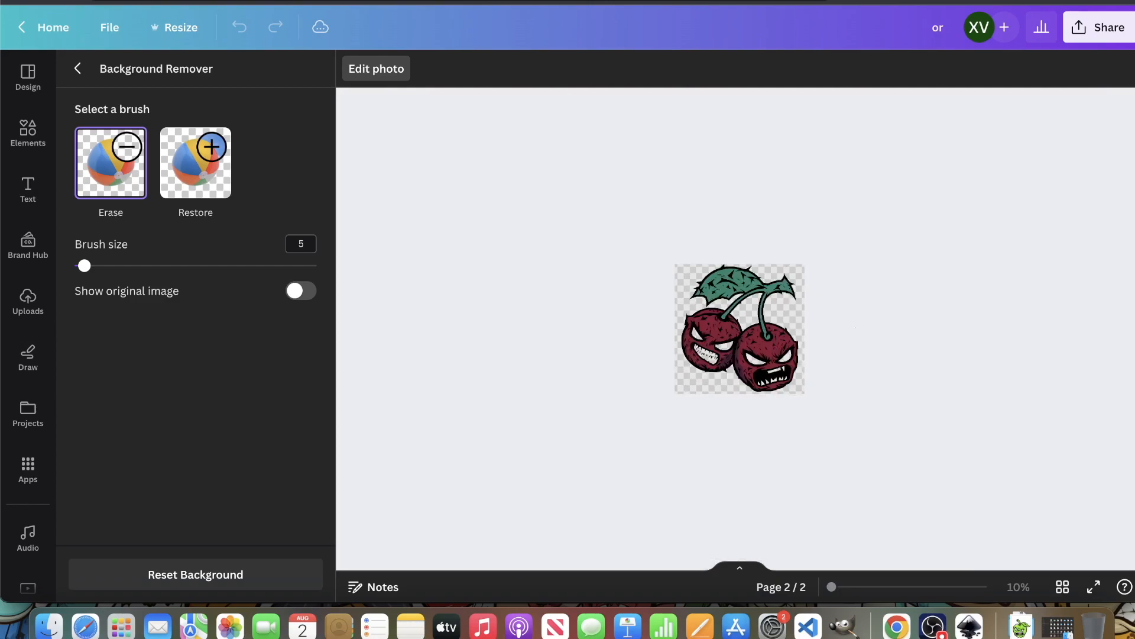
pyautogui.scroll(10, 985, 94)
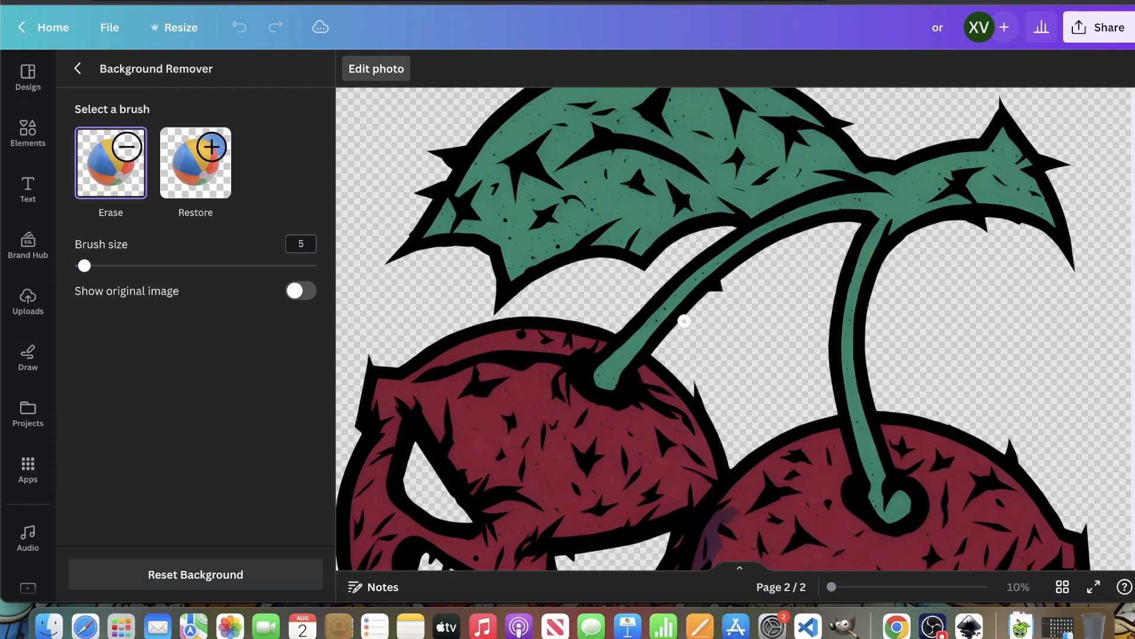
pyautogui.scroll(-10, 706, 315)
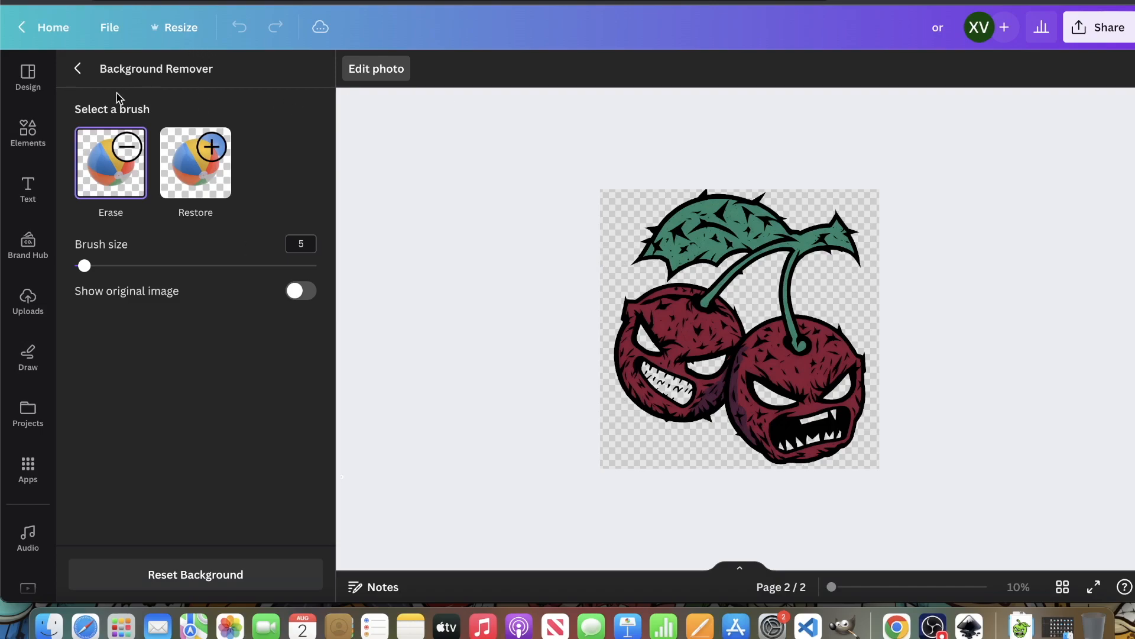
pyautogui.click(77, 68)
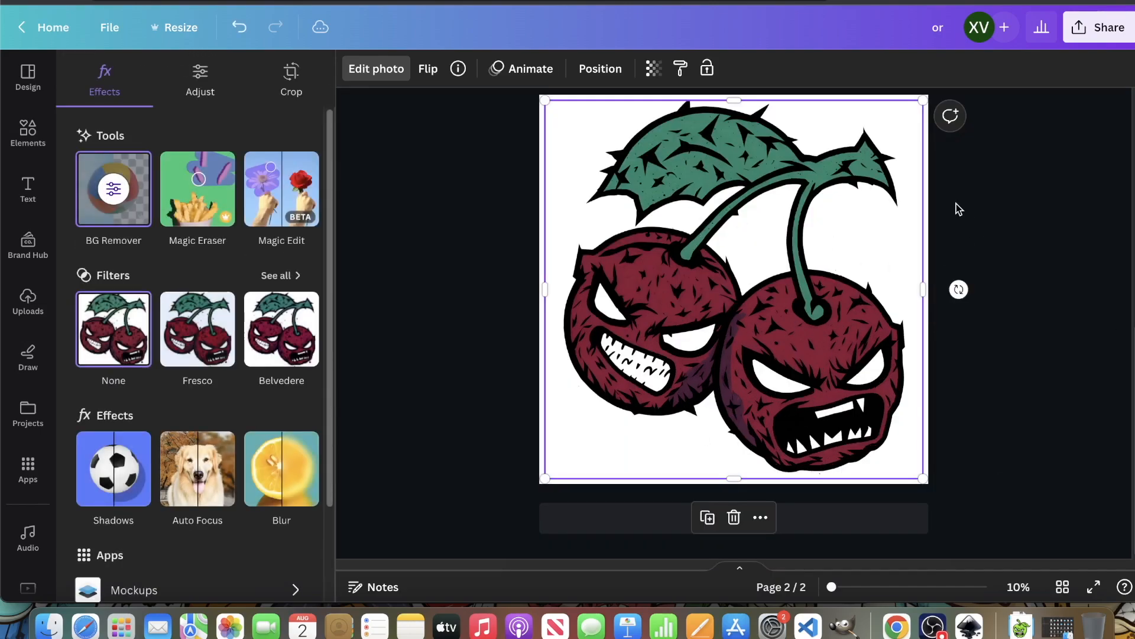
# - Download only page 2 as a PNG at size 0.5 (2,500 × 2,500 px) with transparent background off
pyautogui.click(1099, 27)
pyautogui.click(957, 414)
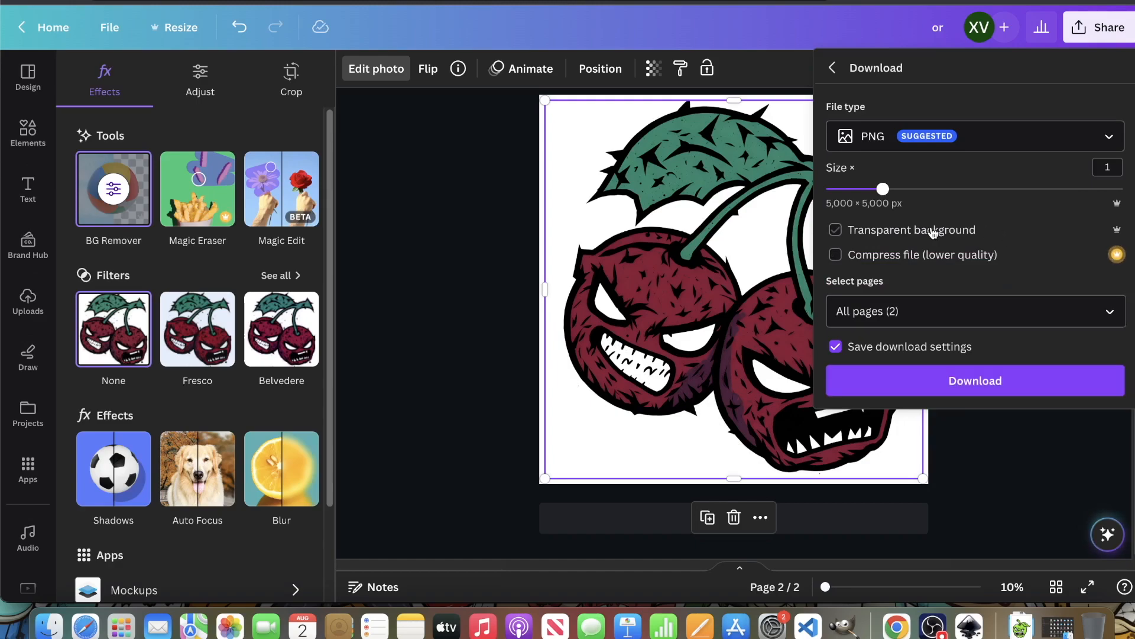
pyautogui.moveTo(883, 189); pyautogui.dragTo(826, 188)
pyautogui.click(1111, 322)
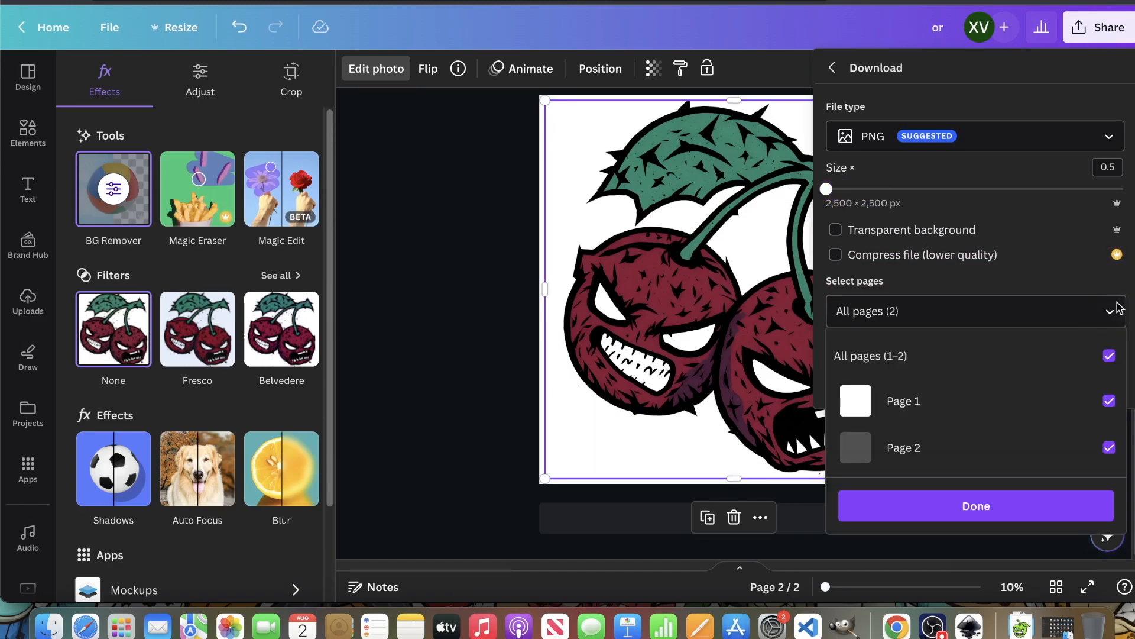
pyautogui.click(1109, 356)
pyautogui.click(979, 448)
pyautogui.click(965, 520)
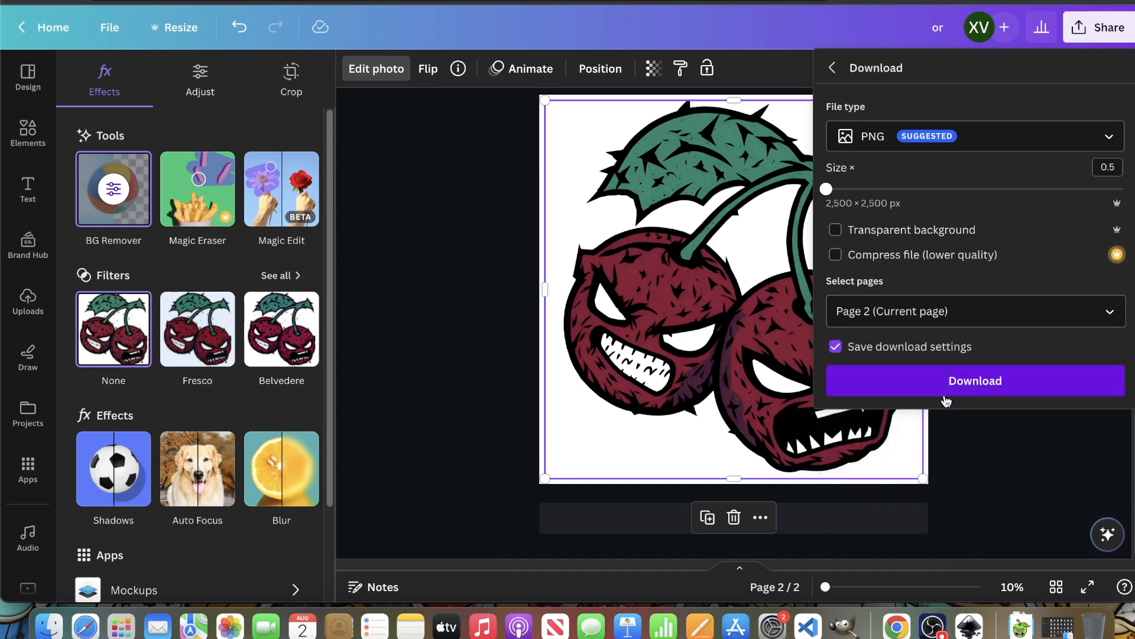
pyautogui.click(970, 381)
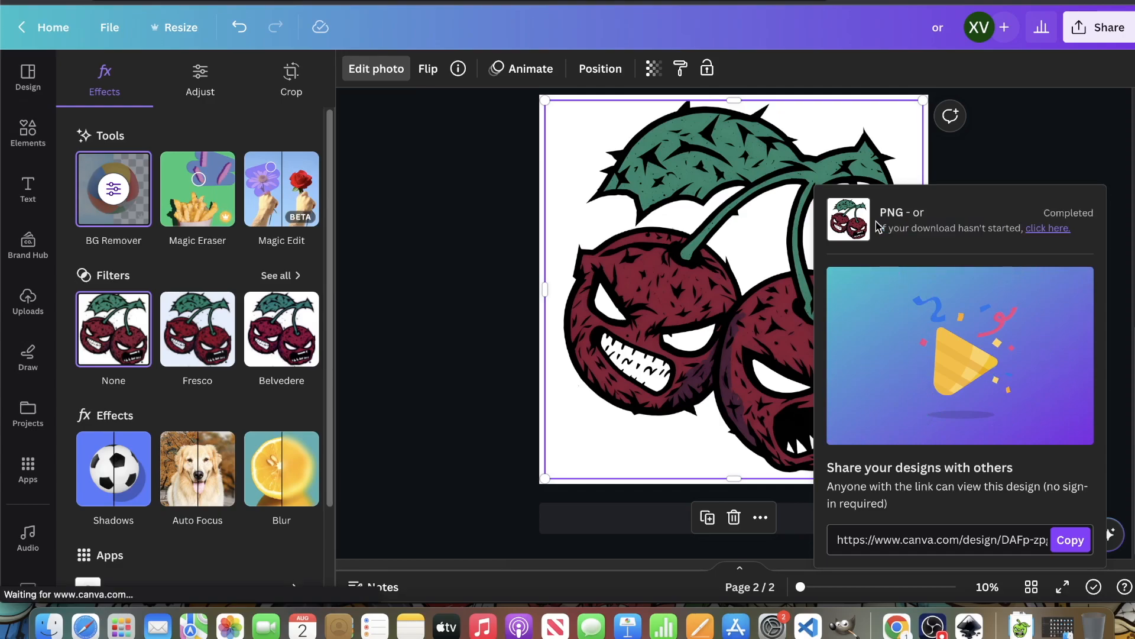
# - Switch to Vectorizer.AI, load the downloaded or.png for vectorizing, and accept the pre-crop with the full image kept
pyautogui.hotkey('ctrl', 'Tab')
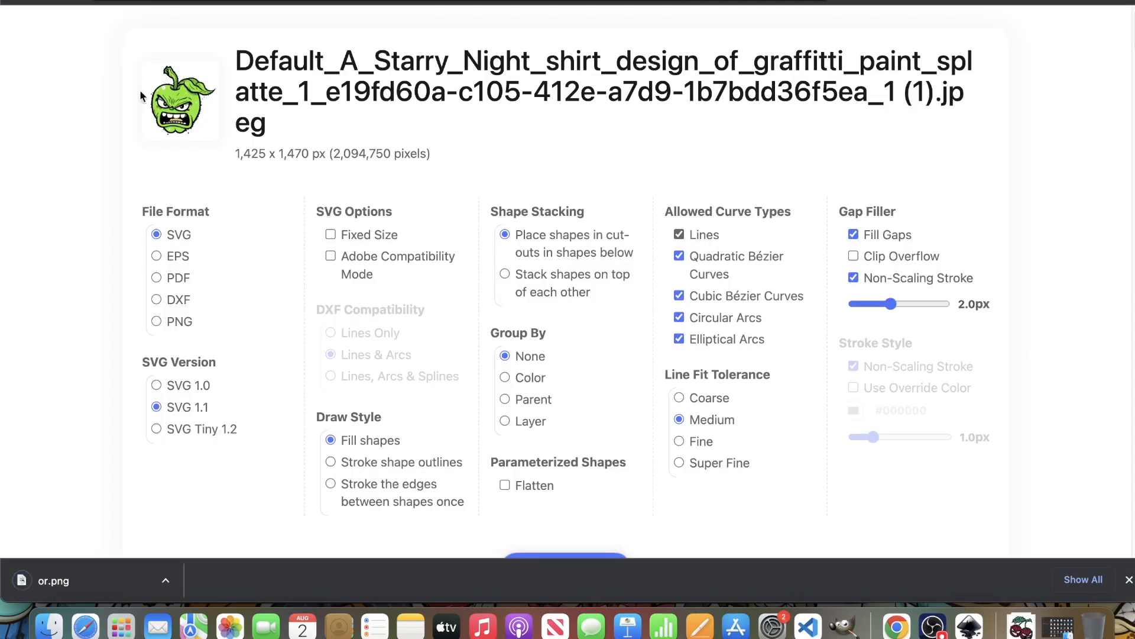
pyautogui.scroll(-5, 595, 500)
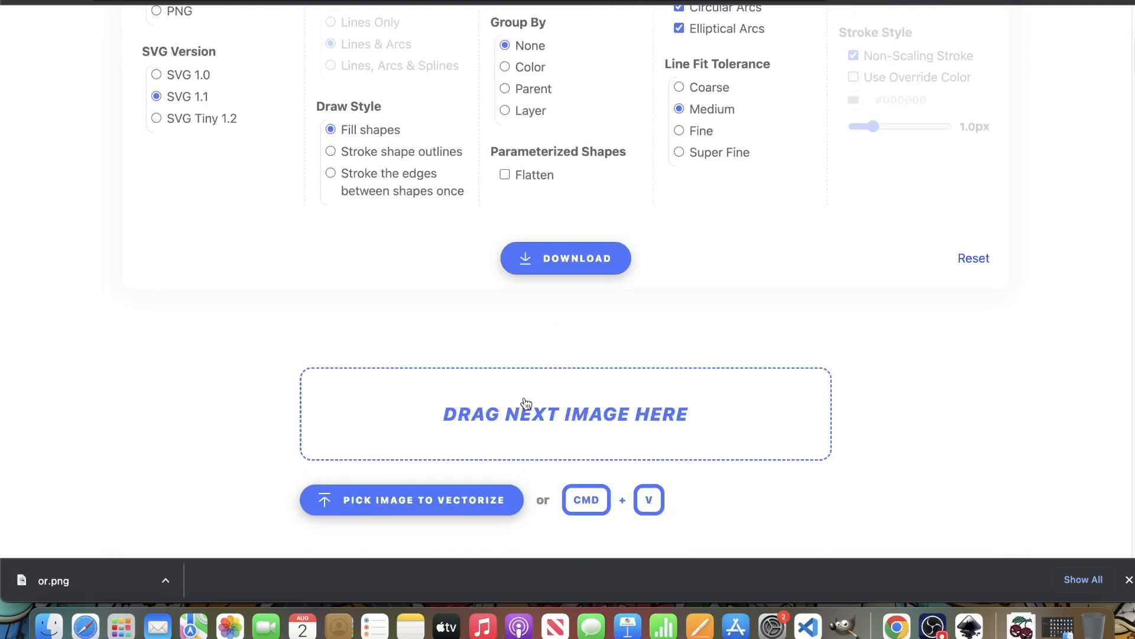
pyautogui.moveTo(111, 567); pyautogui.dragTo(594, 425)
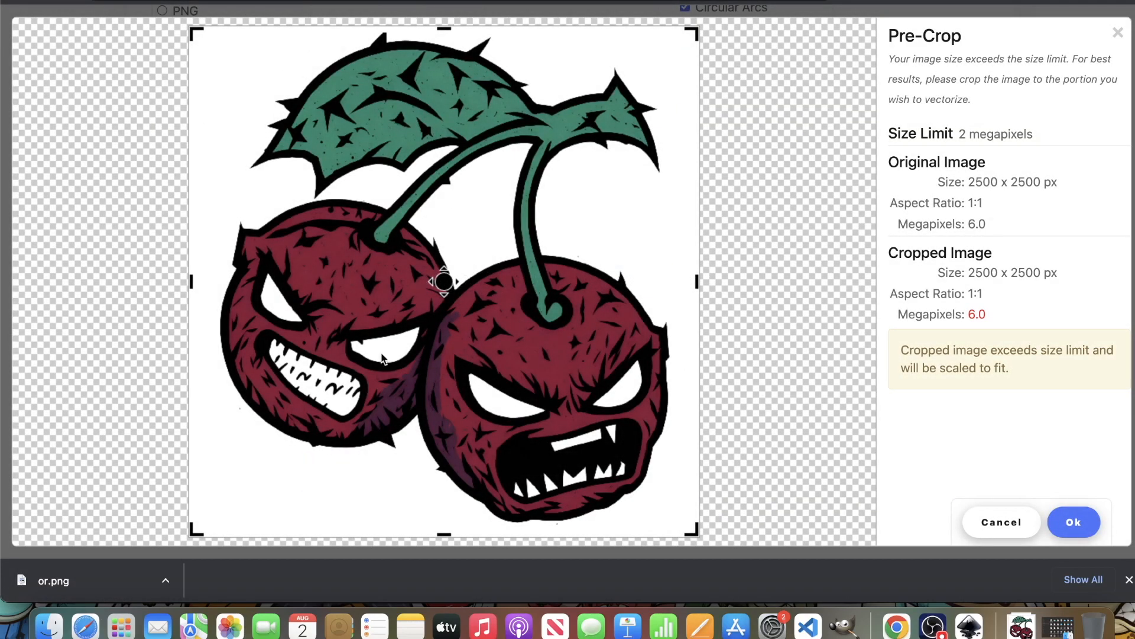
pyautogui.click(1076, 520)
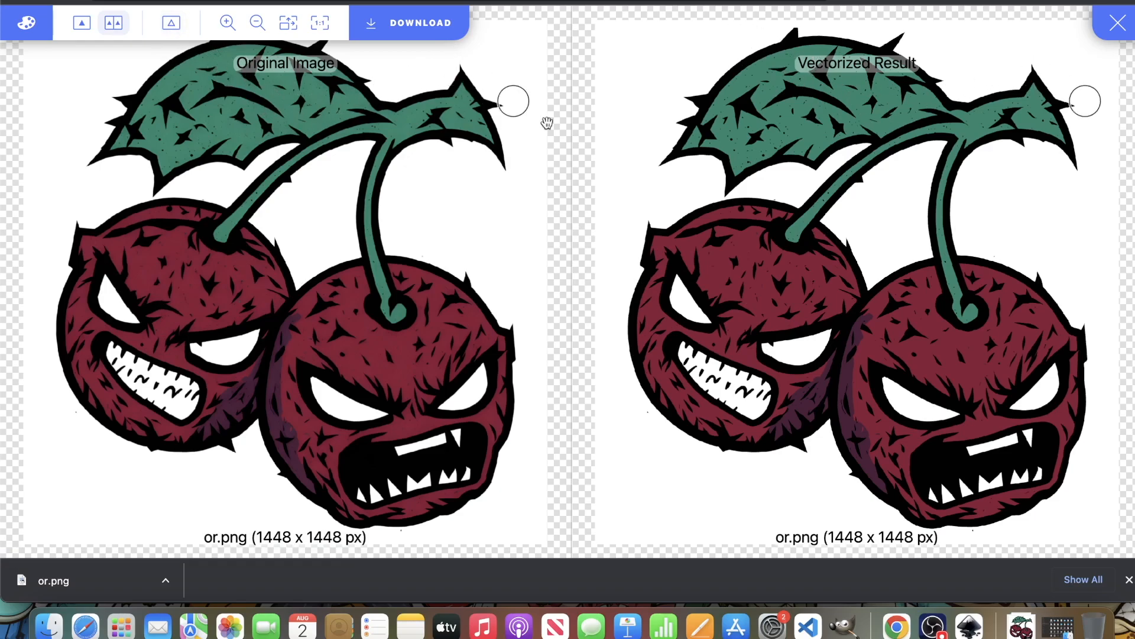
# - Compare the vectorized cherries with the original up close and download the result as an SVG 1.1 file
pyautogui.scroll(10, 727, 361)
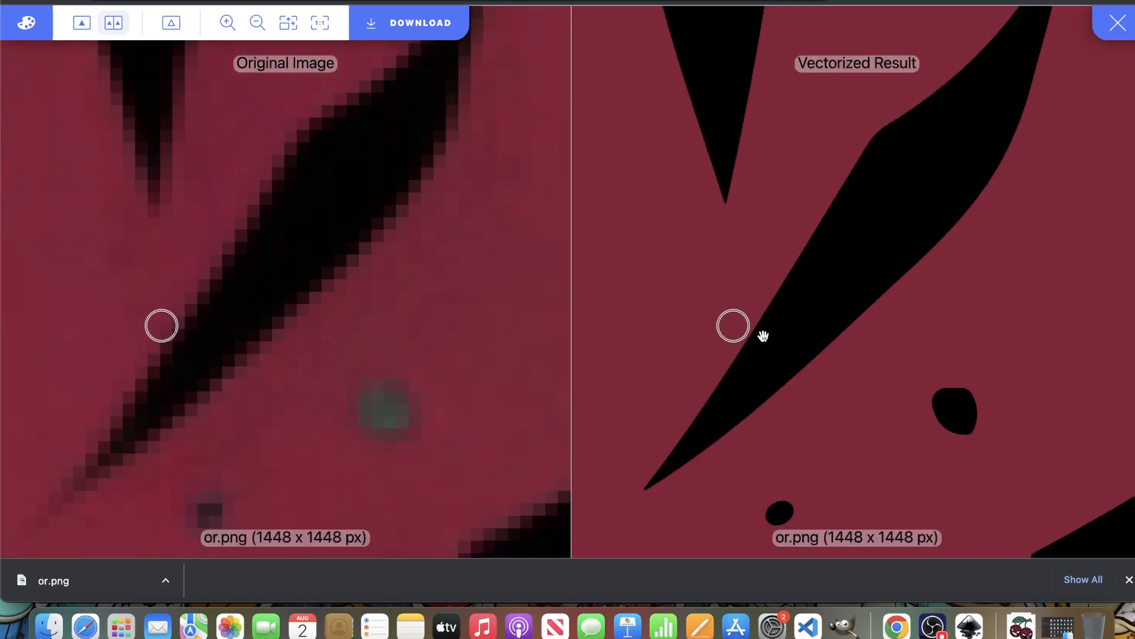
pyautogui.scroll(-2, 840, 273)
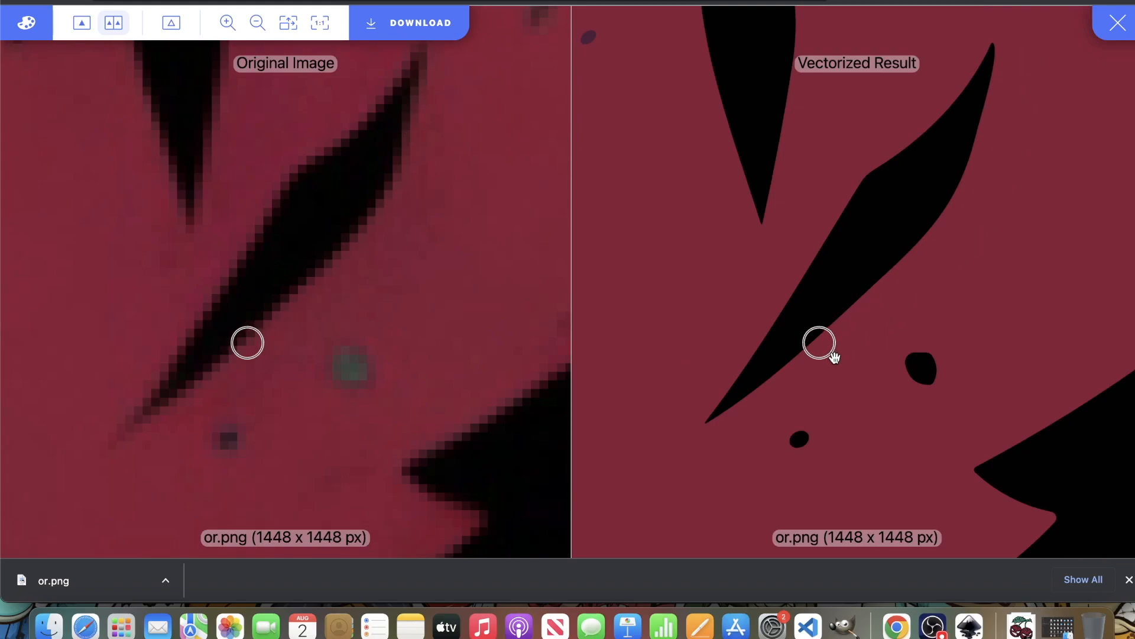
pyautogui.scroll(-10, 834, 356)
pyautogui.scroll(6, 905, 325)
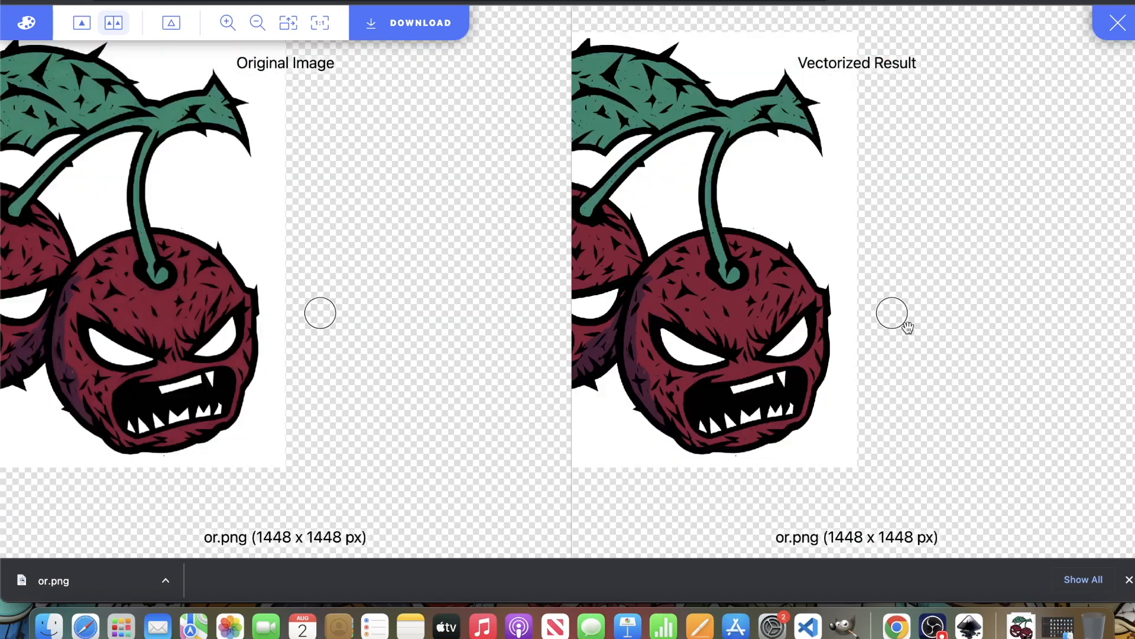
pyautogui.moveTo(775, 331); pyautogui.dragTo(852, 327)
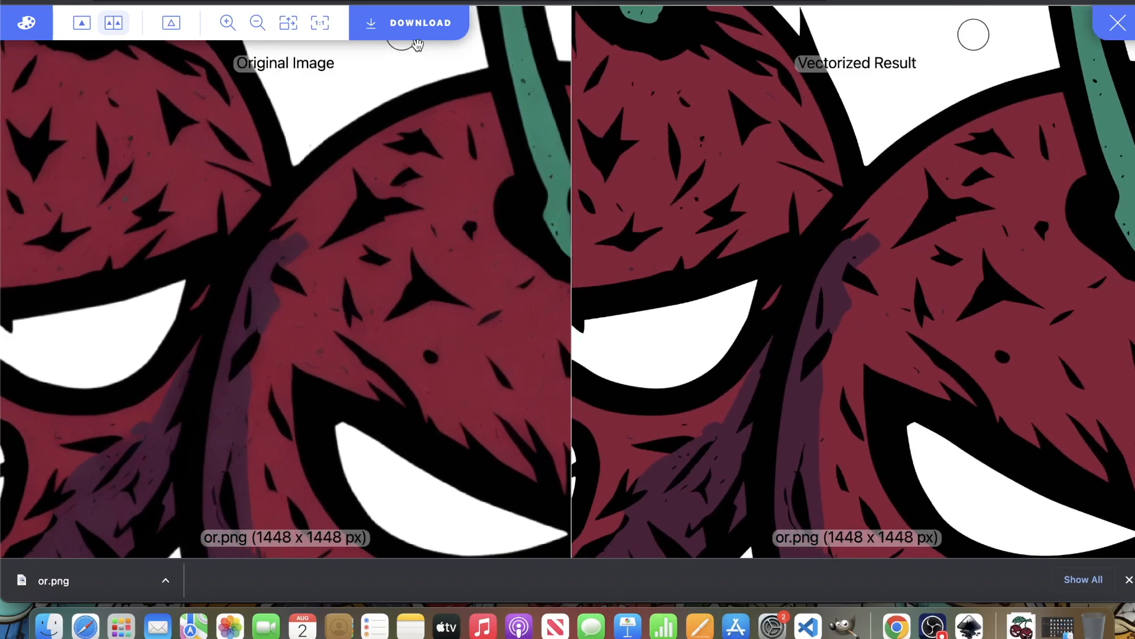
pyautogui.click(421, 19)
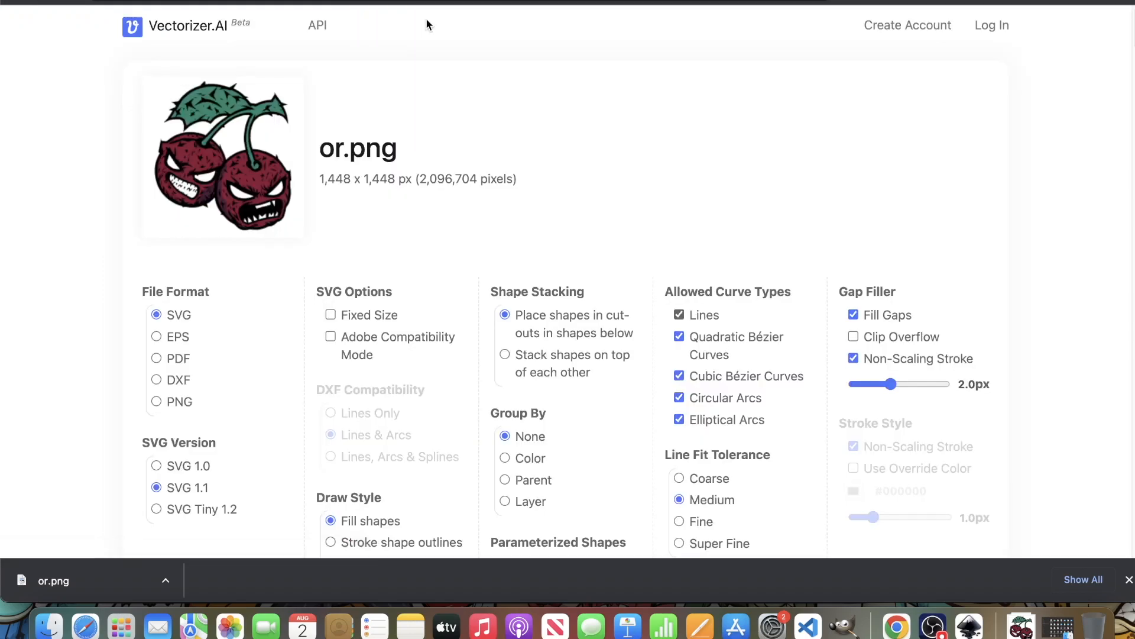
pyautogui.scroll(-5, 293, 227)
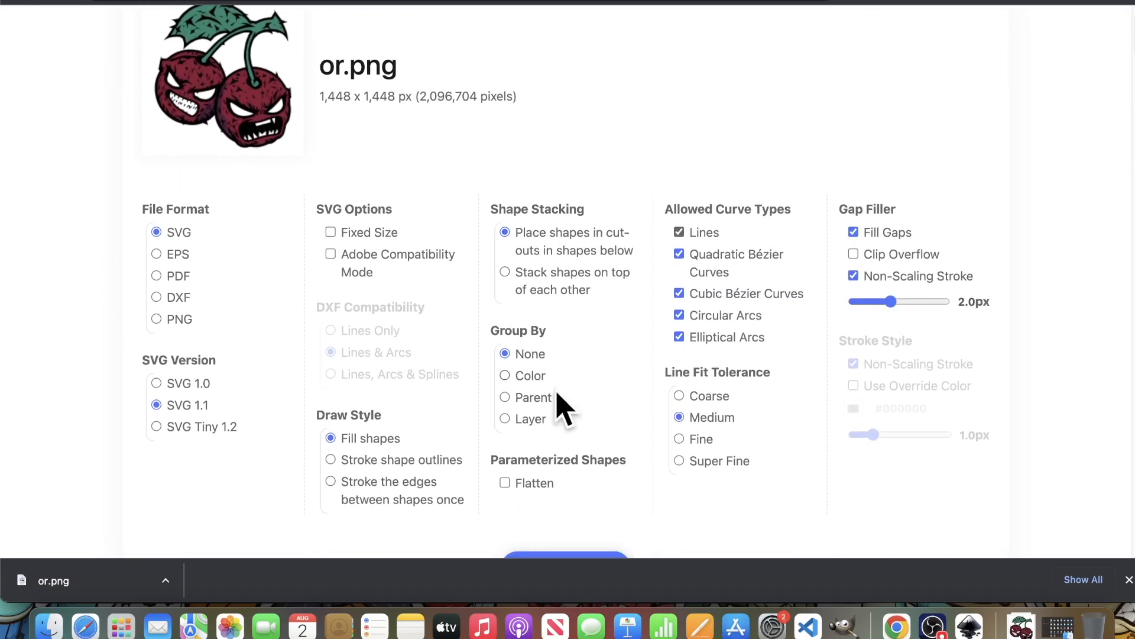
pyautogui.click(615, 461)
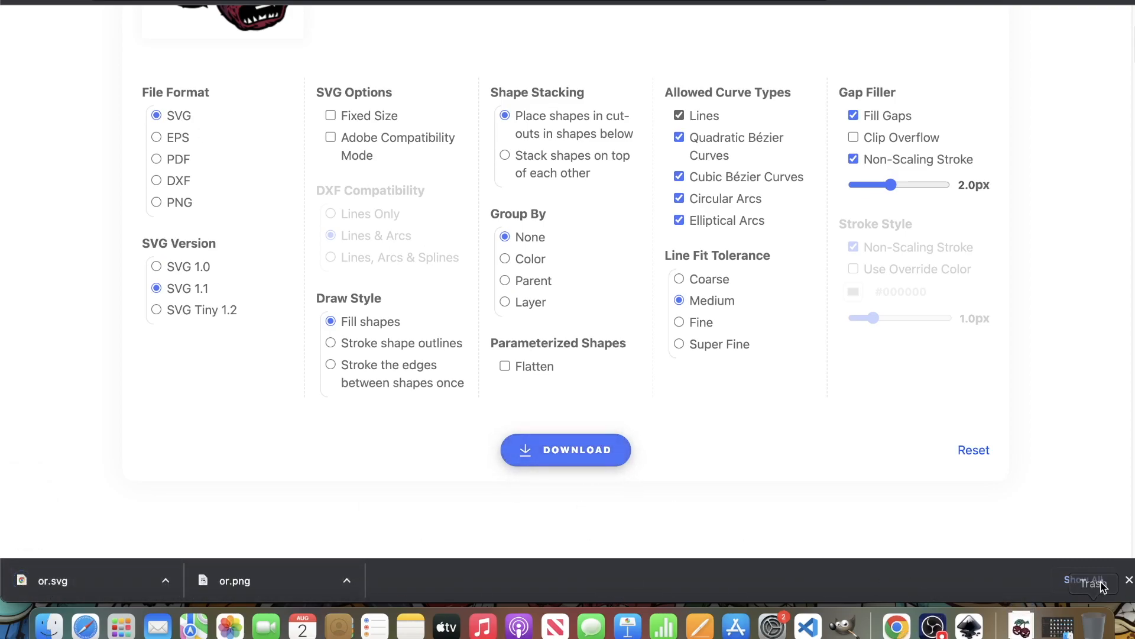
# - Switch to Inkscape and import or.svg from the Downloads folder into the apple document with the 96 DPI import setting
pyautogui.click(974, 628)
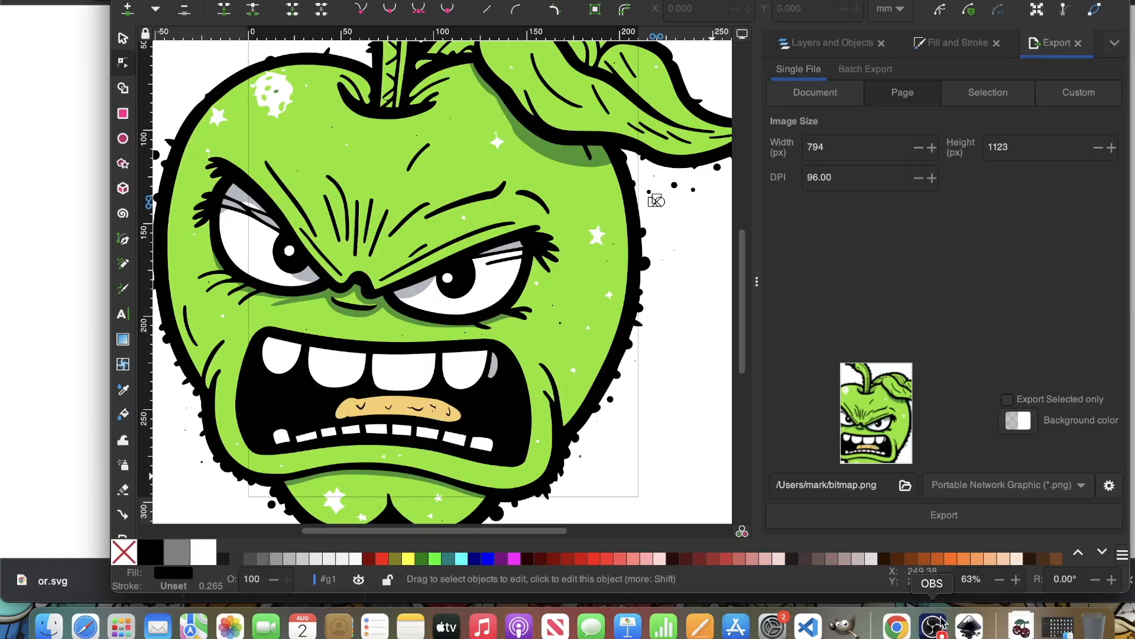
pyautogui.click(60, 624)
pyautogui.moveTo(388, 454); pyautogui.dragTo(419, 193)
pyautogui.moveTo(407, 454); pyautogui.dragTo(542, 144)
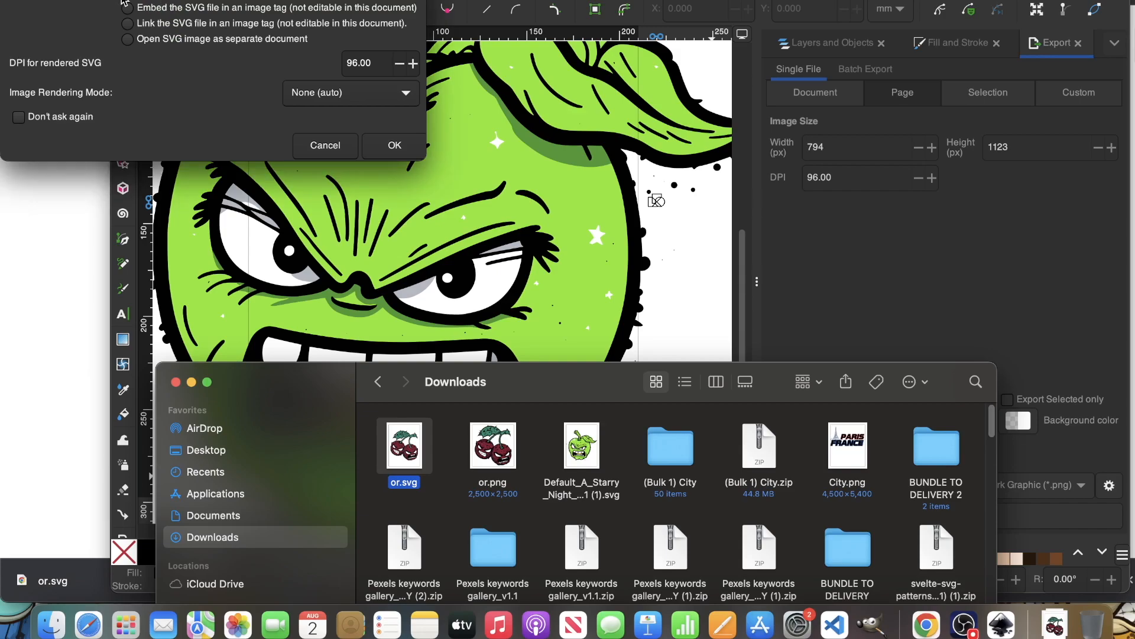
pyautogui.click(394, 144)
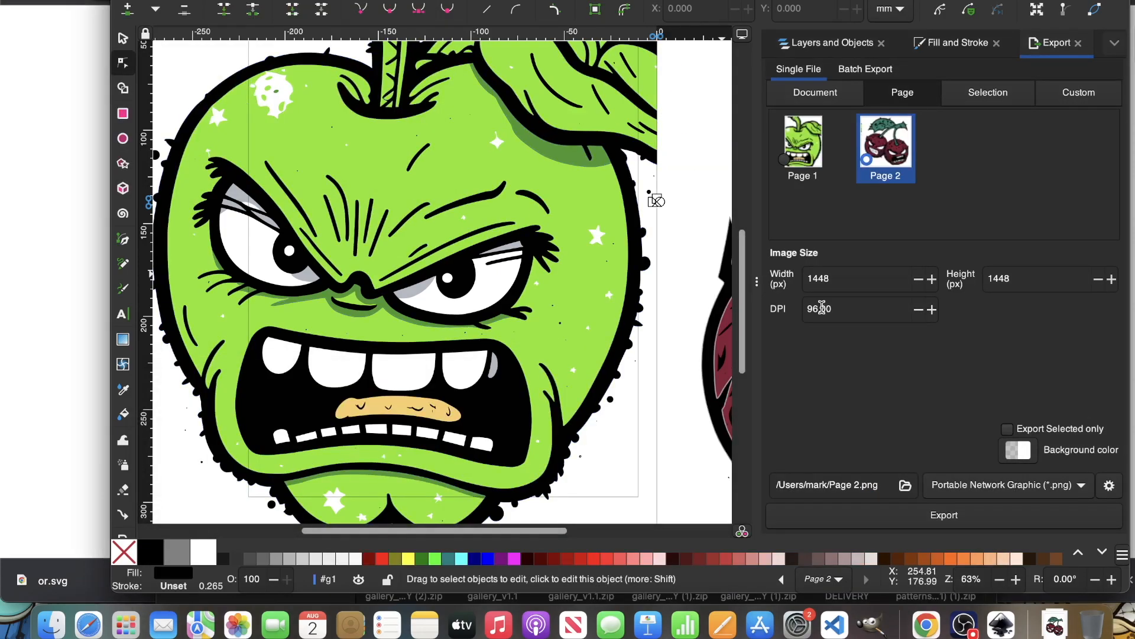
# - Inspect the nodes of the left cherry's mouth path and of its dark red skin path
pyautogui.moveTo(562, 528); pyautogui.dragTo(779, 524)
pyautogui.scroll(-3, 501, 374)
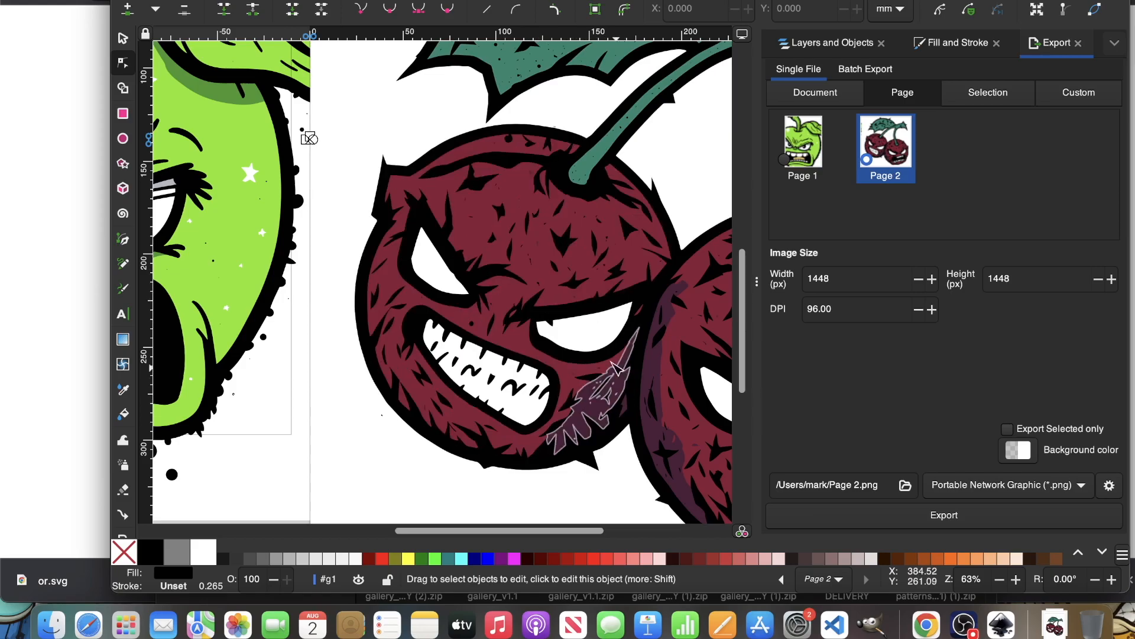
pyautogui.click(546, 353)
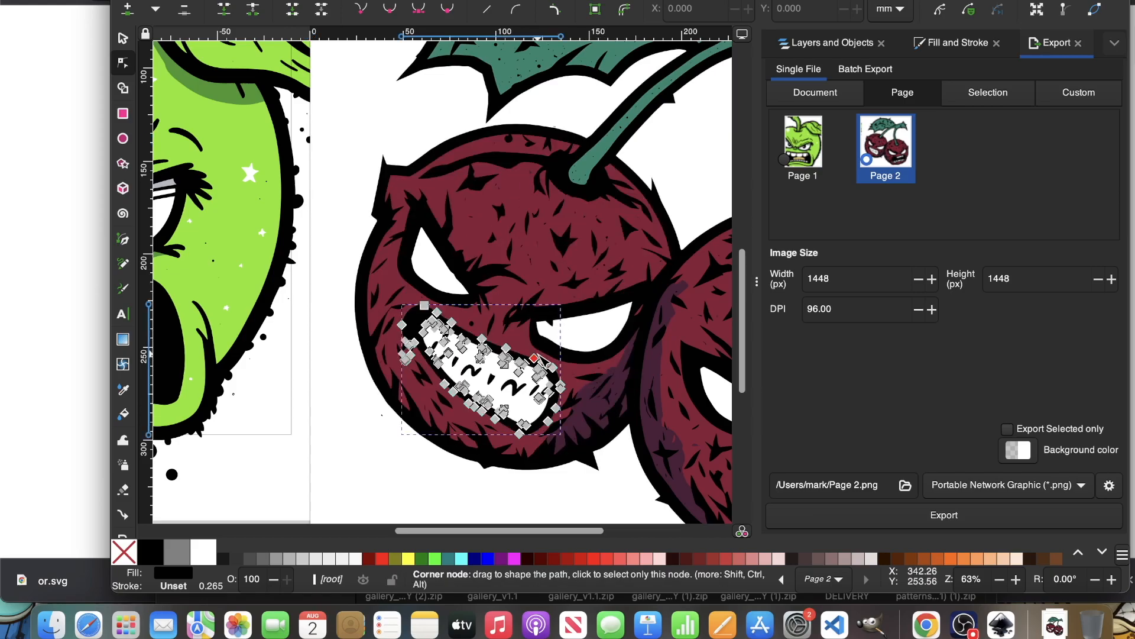
pyautogui.click(521, 273)
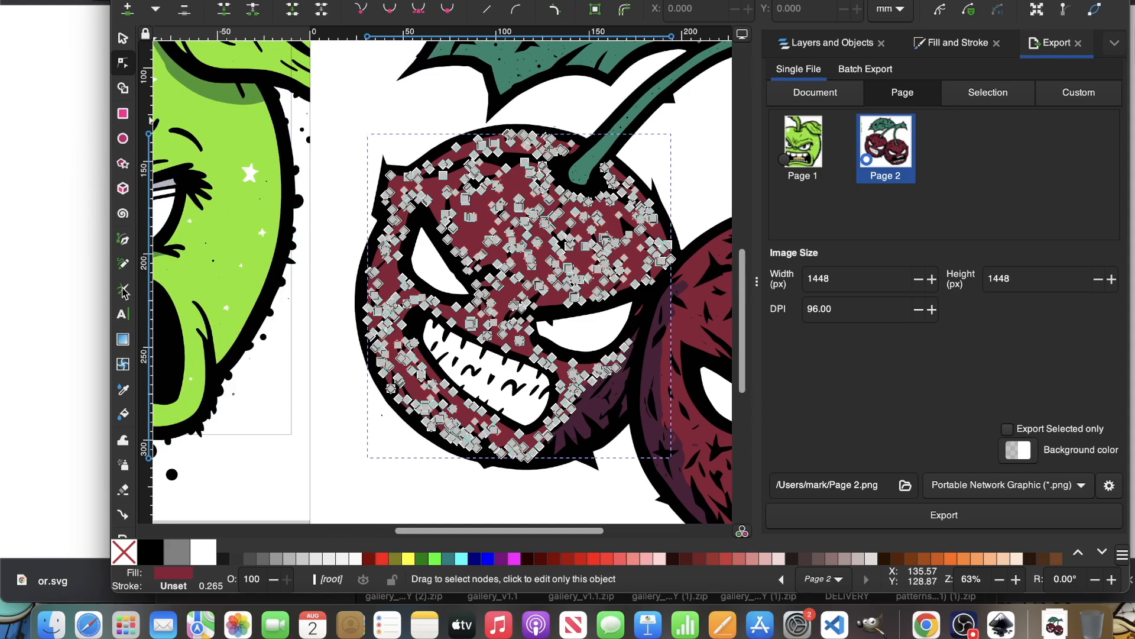
# - Try filling the left cherry's dark red skin with green using the Paint Bucket tool, and undo the fill
pyautogui.press('u')
pyautogui.click(673, 348)
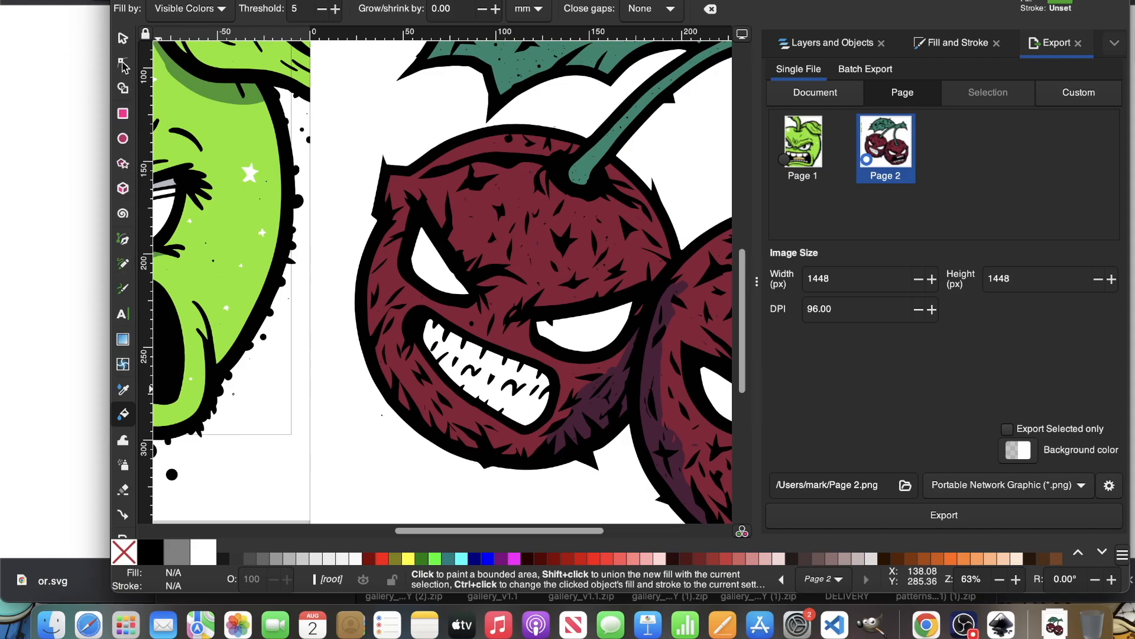
pyautogui.click(124, 42)
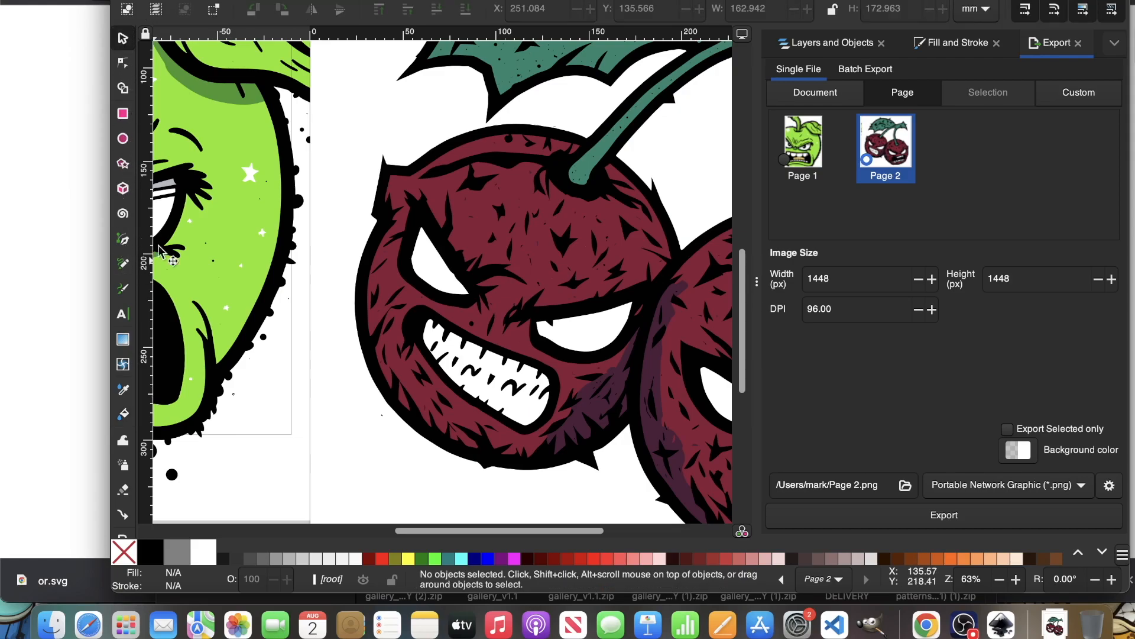
pyautogui.click(123, 415)
pyautogui.click(578, 216)
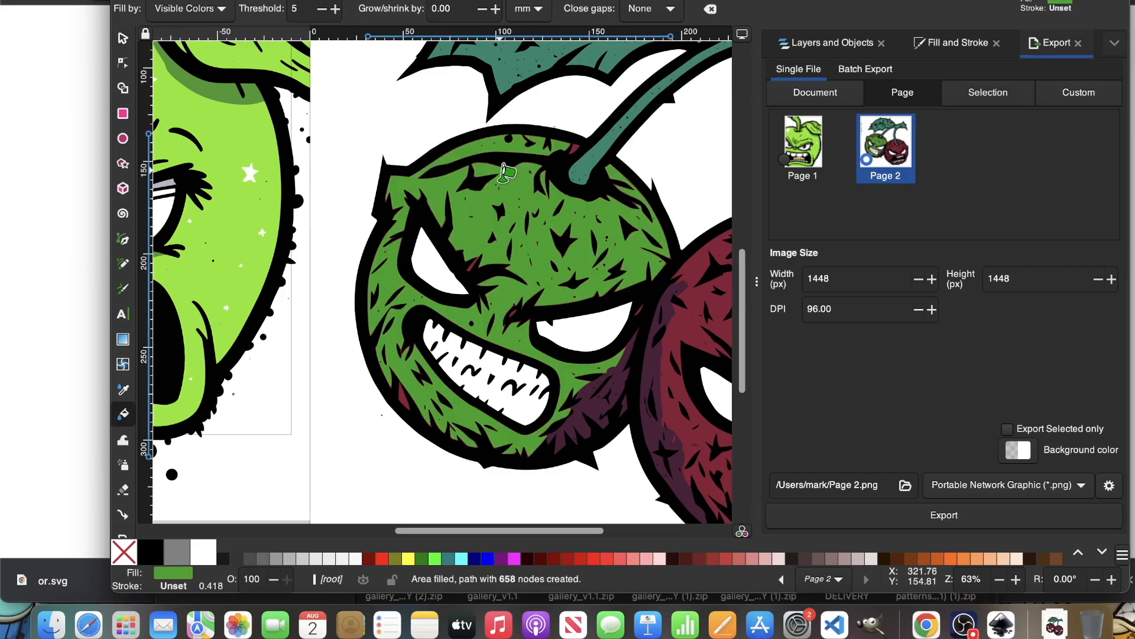
pyautogui.hotkey('ctrl', 'z')
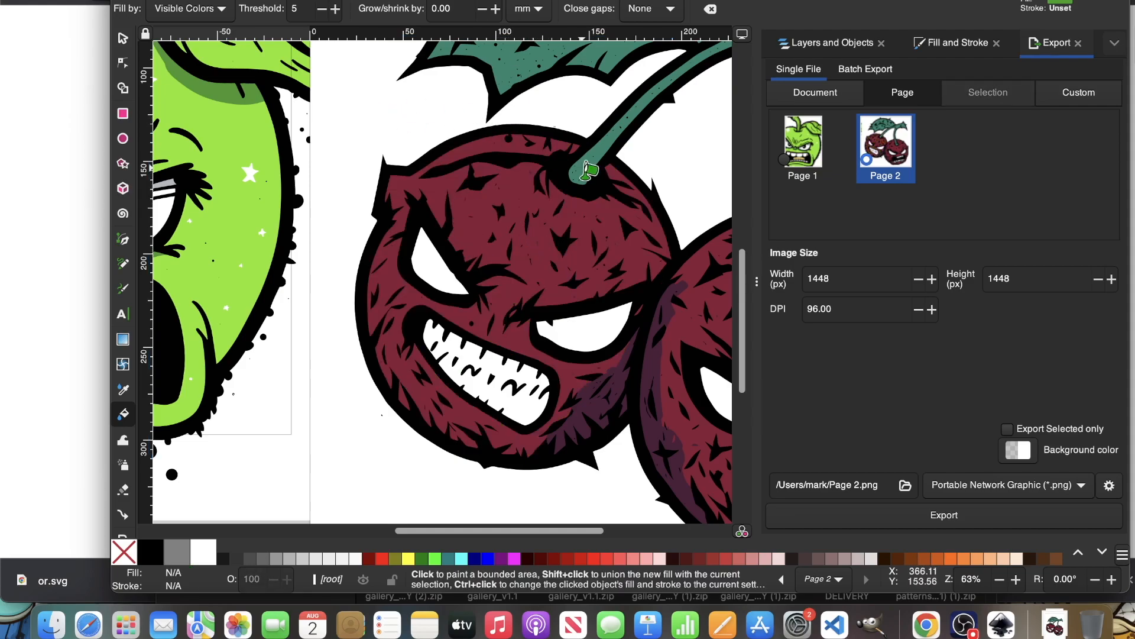
# - Fill the dark red skin of both cherries with bright red #FF0000 using the Paint Bucket tool
pyautogui.hotkey('ctrl', 'd')
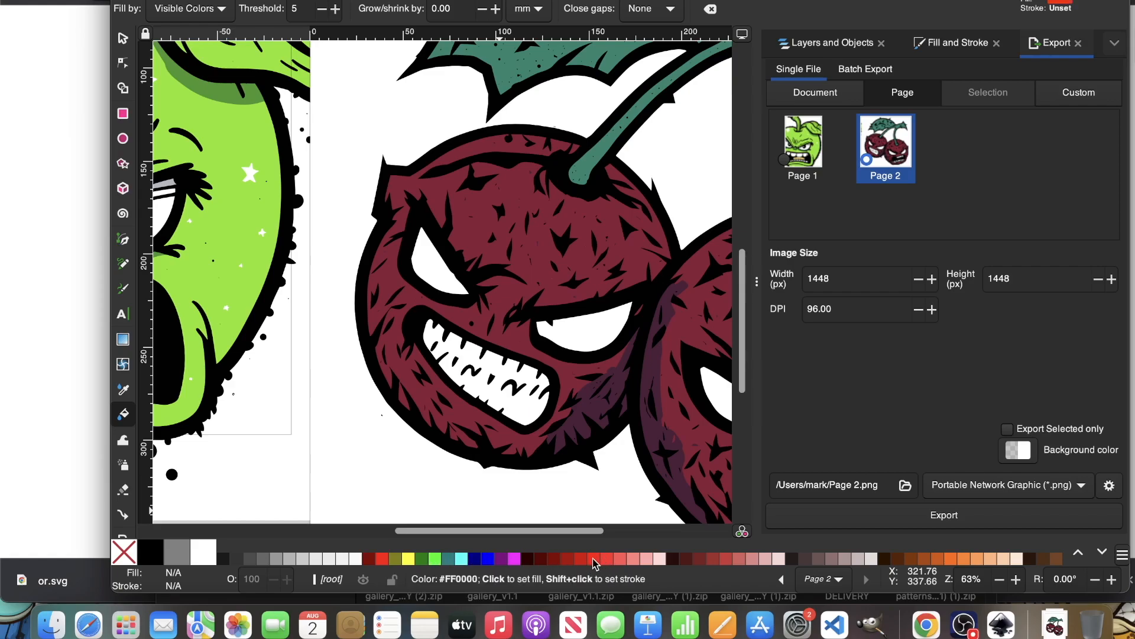
pyautogui.click(526, 255)
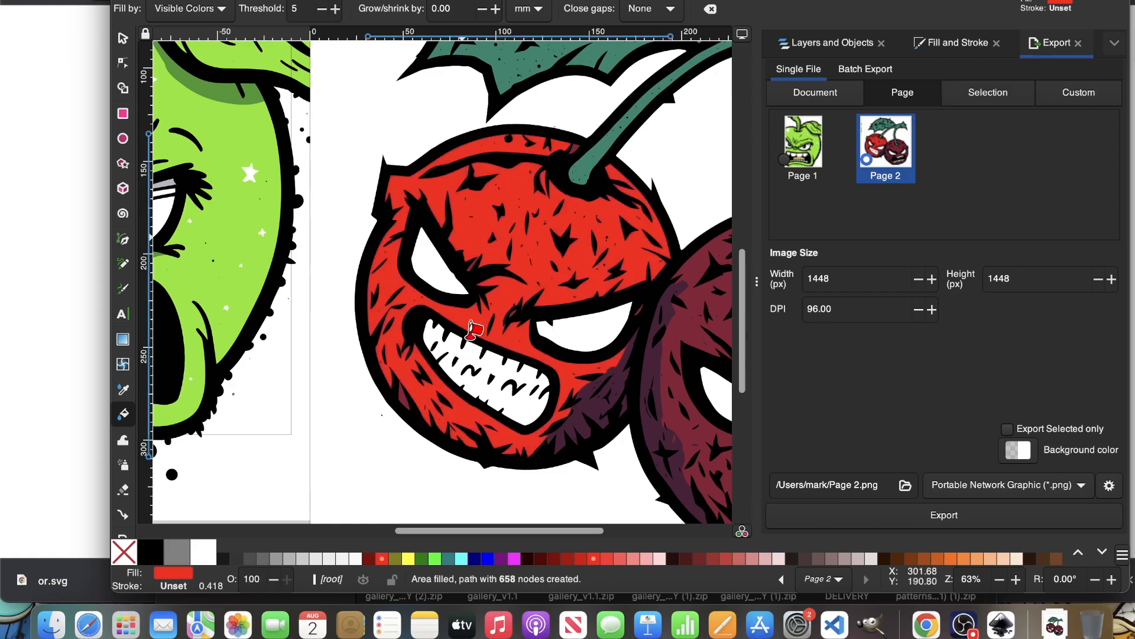
pyautogui.moveTo(517, 531); pyautogui.dragTo(600, 531)
pyautogui.click(597, 330)
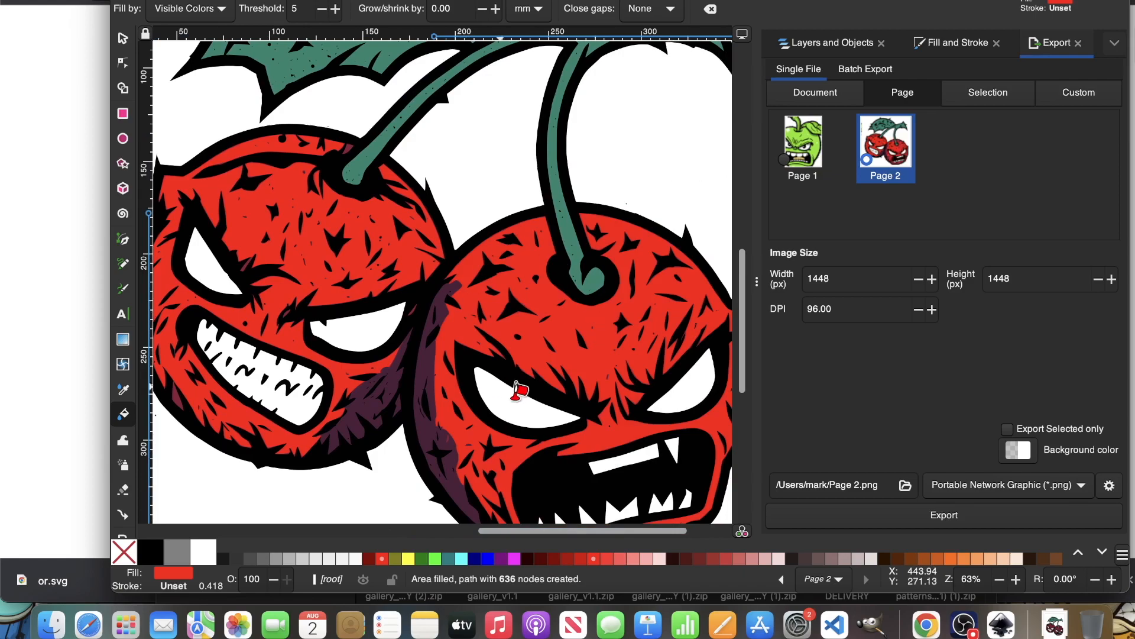
# - Choose a darker red, undo its effect on the right cherry's skin, and bucket-fill that cherry's purple shadow with it
pyautogui.scroll(-3, 535, 385)
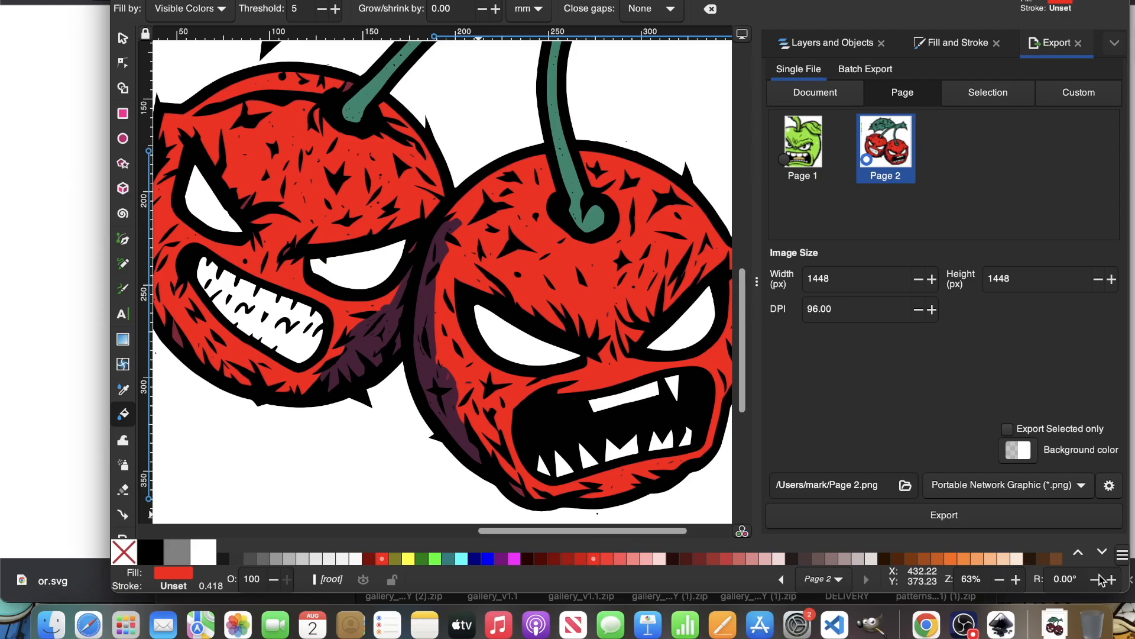
pyautogui.click(565, 560)
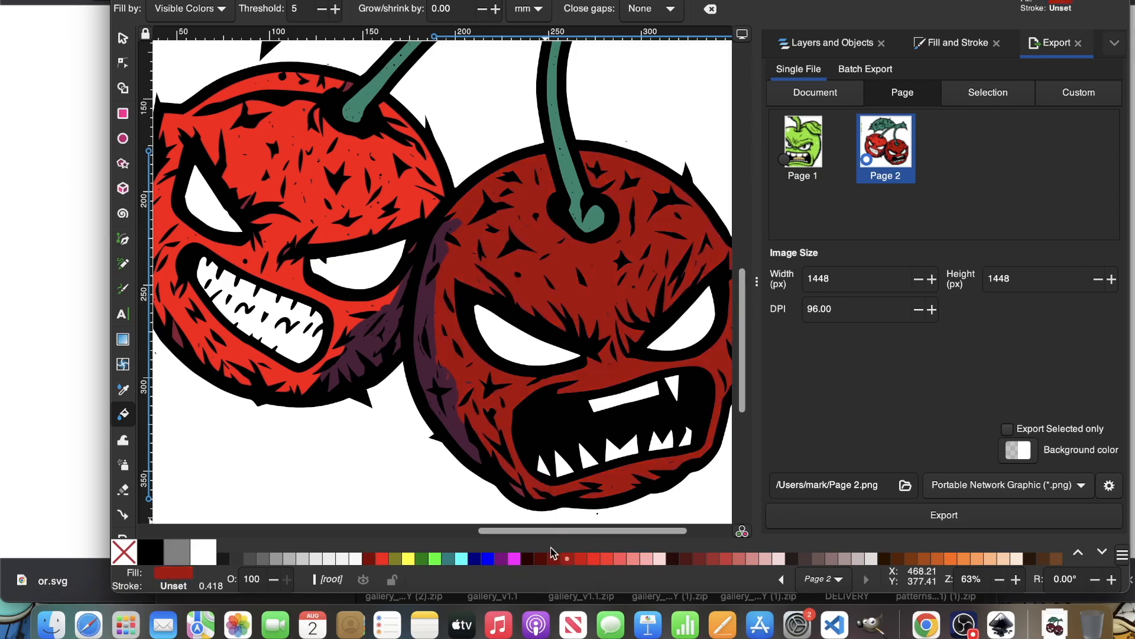
pyautogui.hotkey('ctrl', 'z')
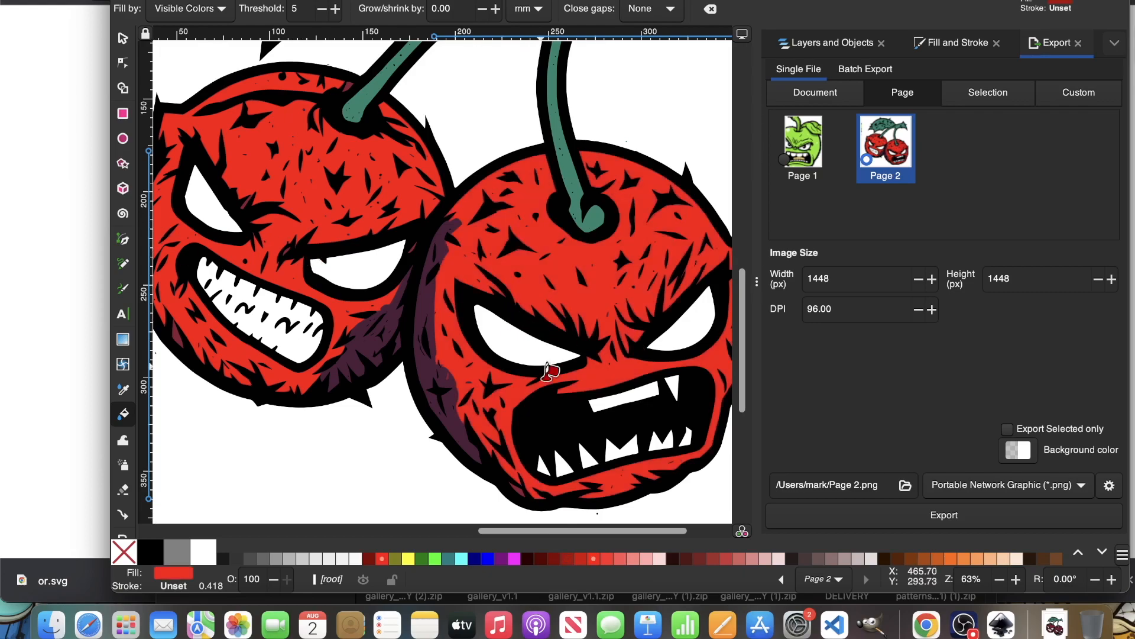
pyautogui.click(123, 39)
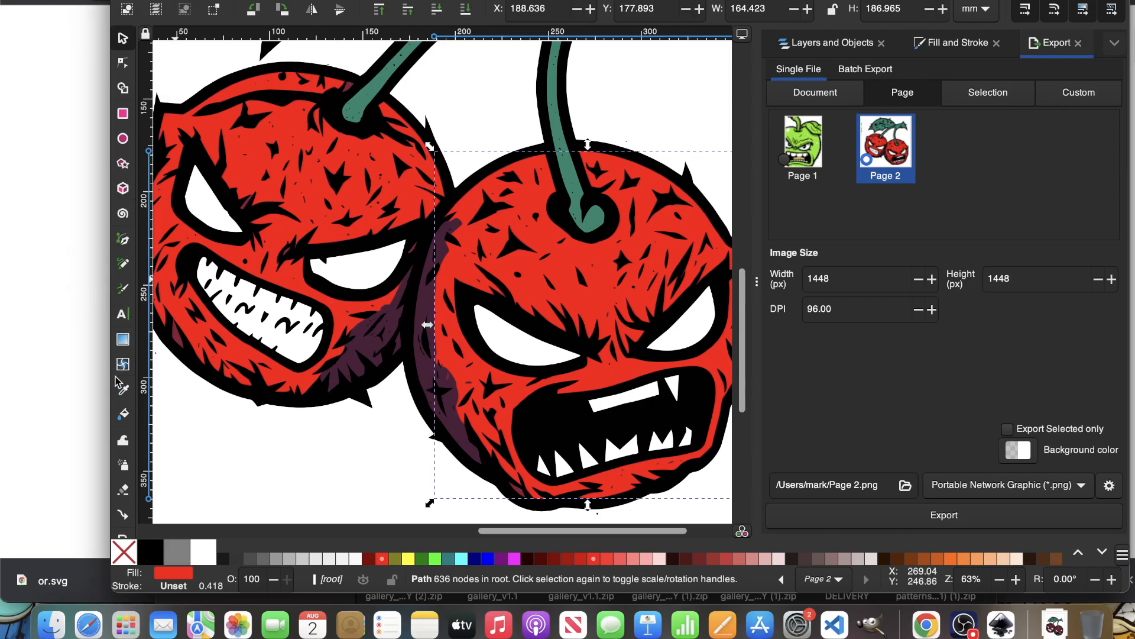
pyautogui.click(123, 414)
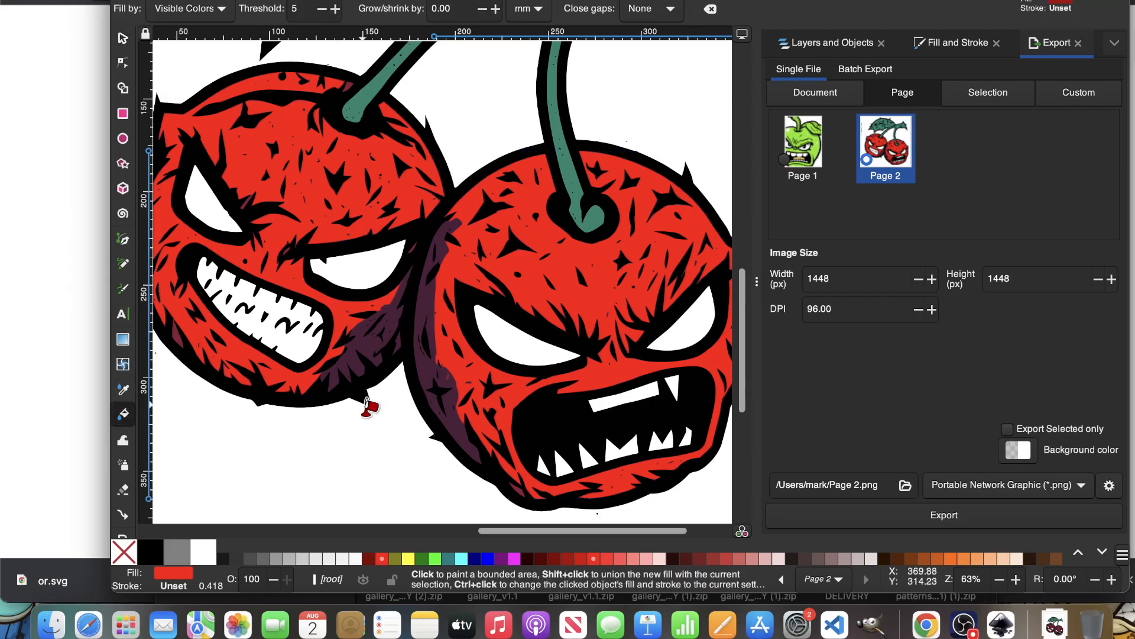
pyautogui.click(426, 369)
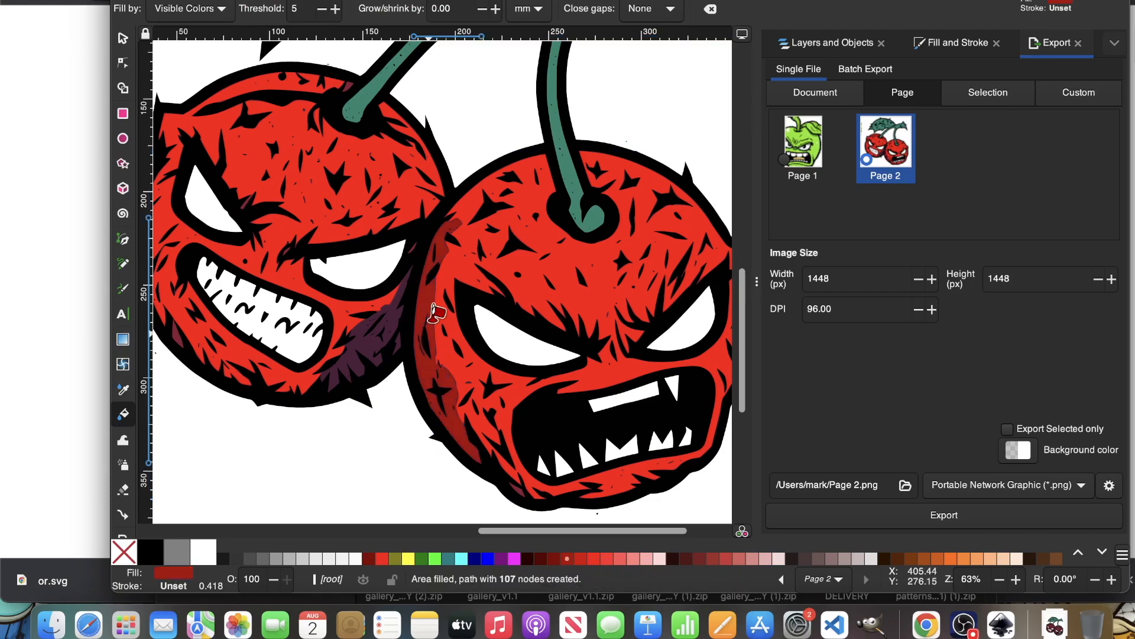
# - Try the deeper red #800000 on the right cherry's shadow, and return it to the lighter dark red
pyautogui.click(556, 558)
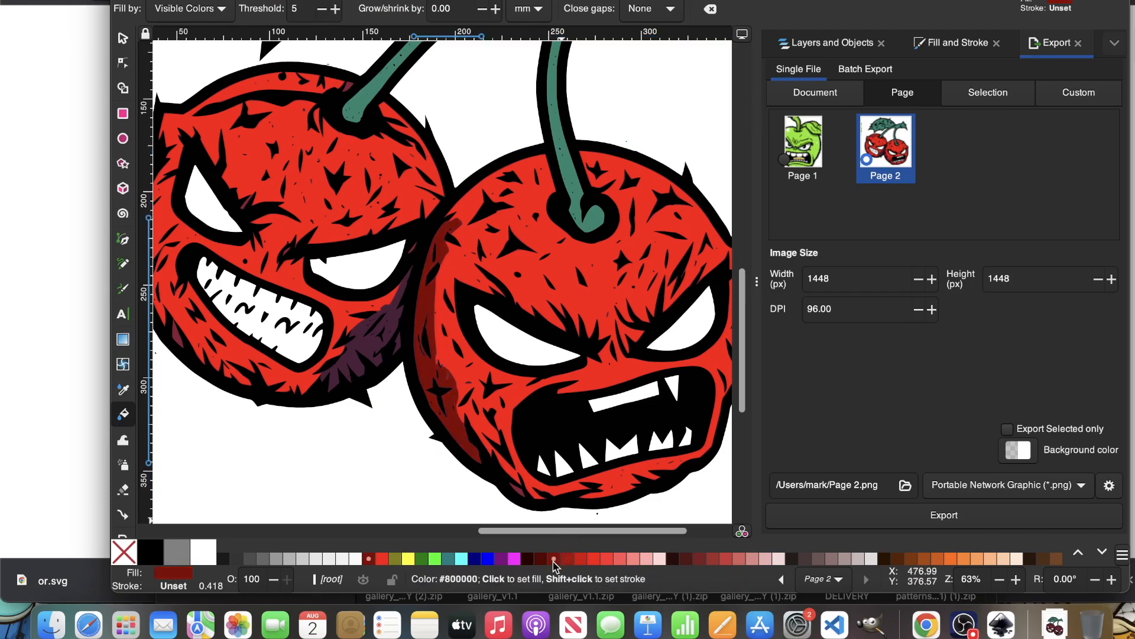
pyautogui.click(569, 559)
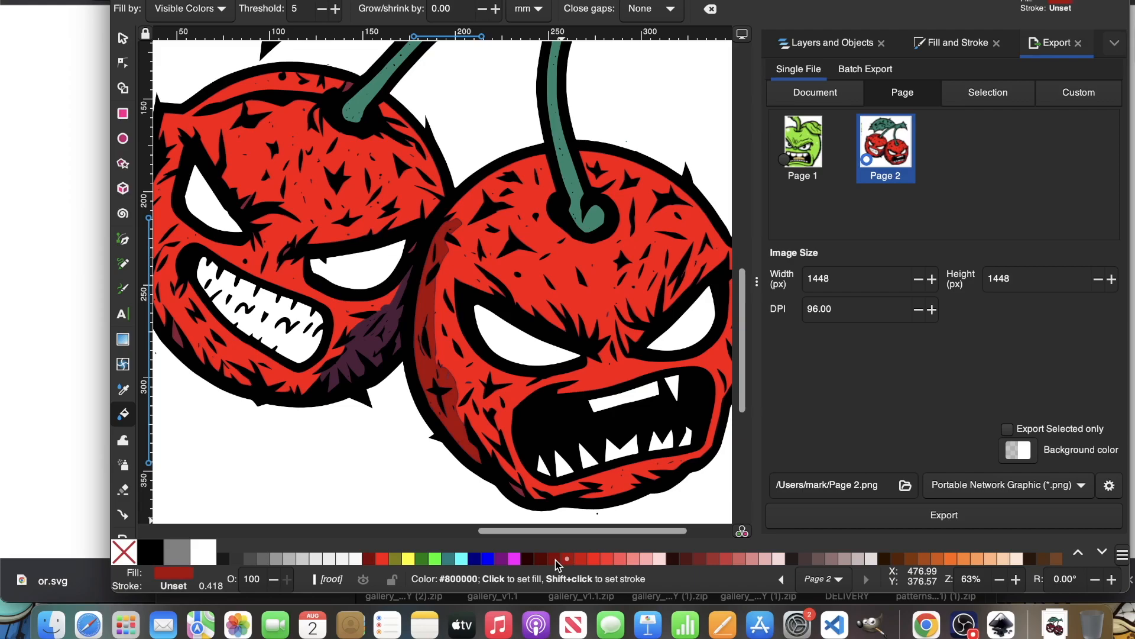
pyautogui.click(553, 559)
pyautogui.click(565, 559)
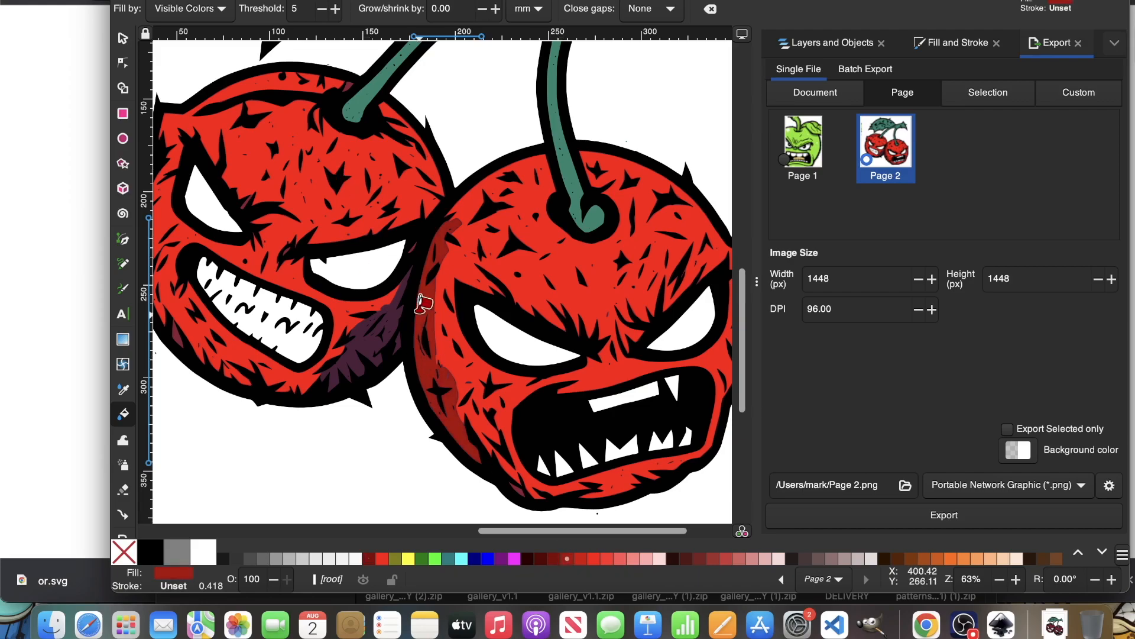
# - Bucket-fill the left cherry's purple shadow and the small purple patch on its opposite lower edge with the same dark red
pyautogui.click(361, 337)
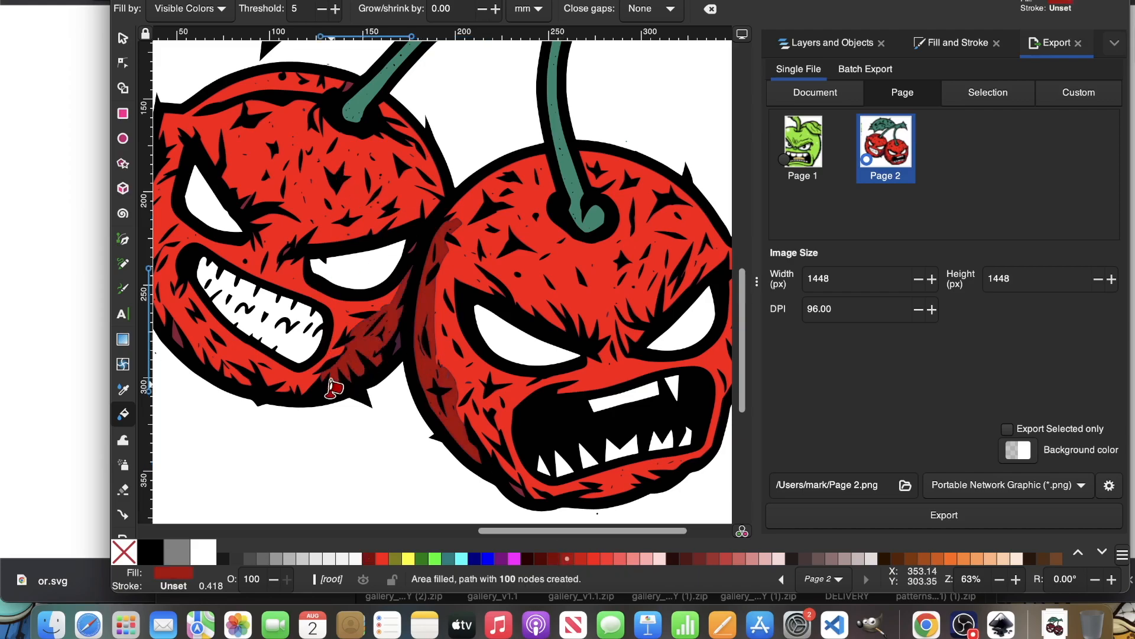
pyautogui.moveTo(567, 531); pyautogui.dragTo(491, 531)
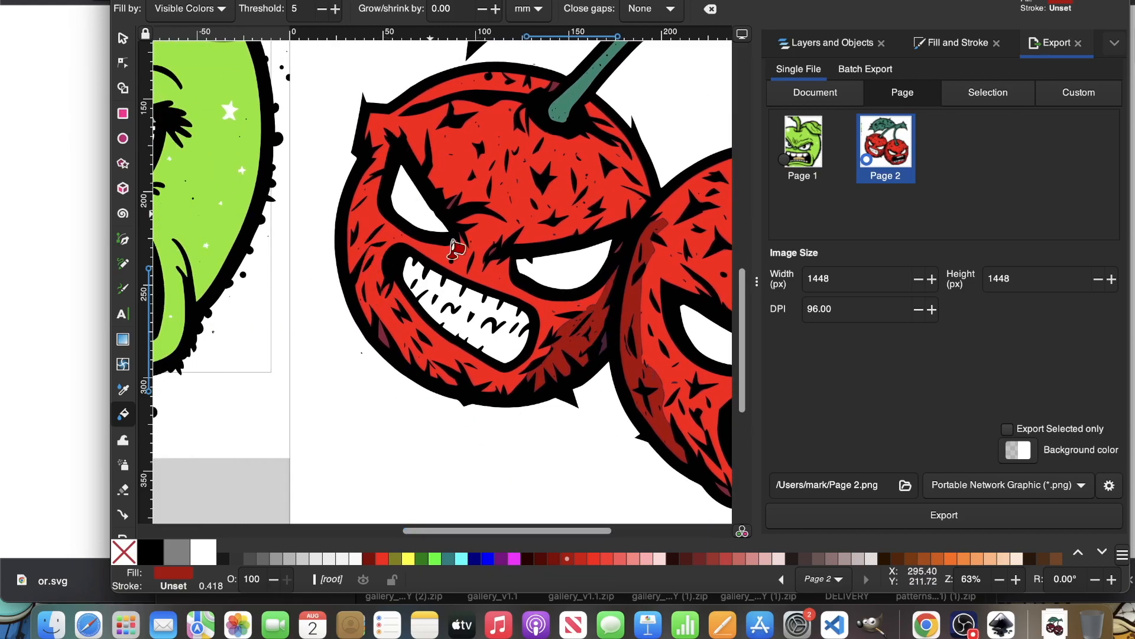
pyautogui.click(379, 331)
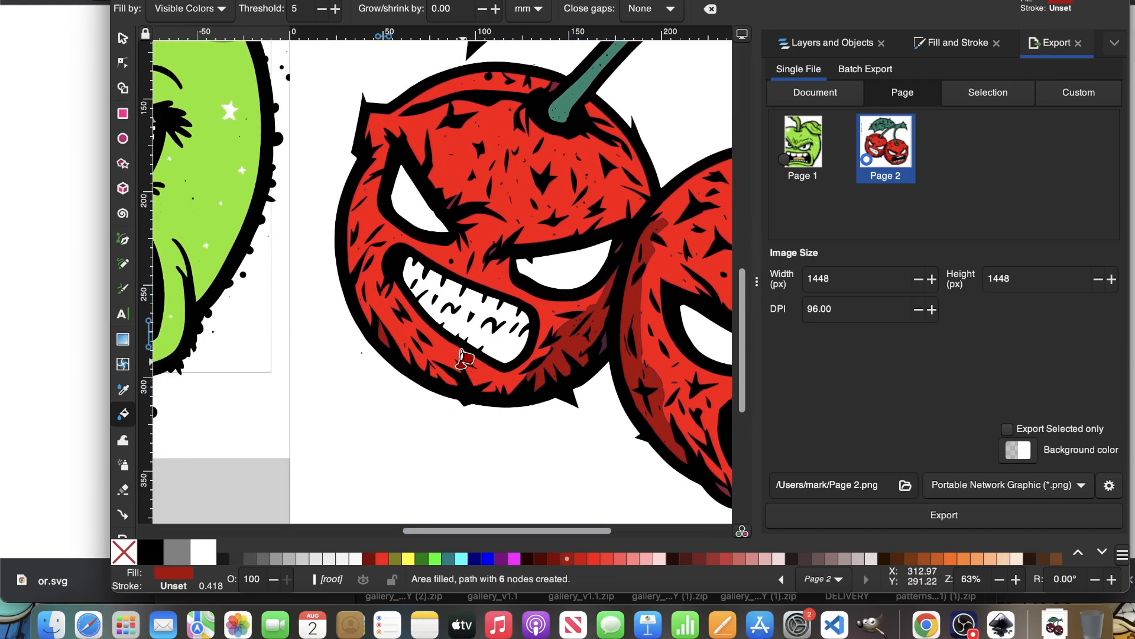
# - Review the recoloured cherries as a whole, and open or.svg from the Downloads folder in Chrome to compare with the original colours
pyautogui.moveTo(590, 532); pyautogui.dragTo(718, 534)
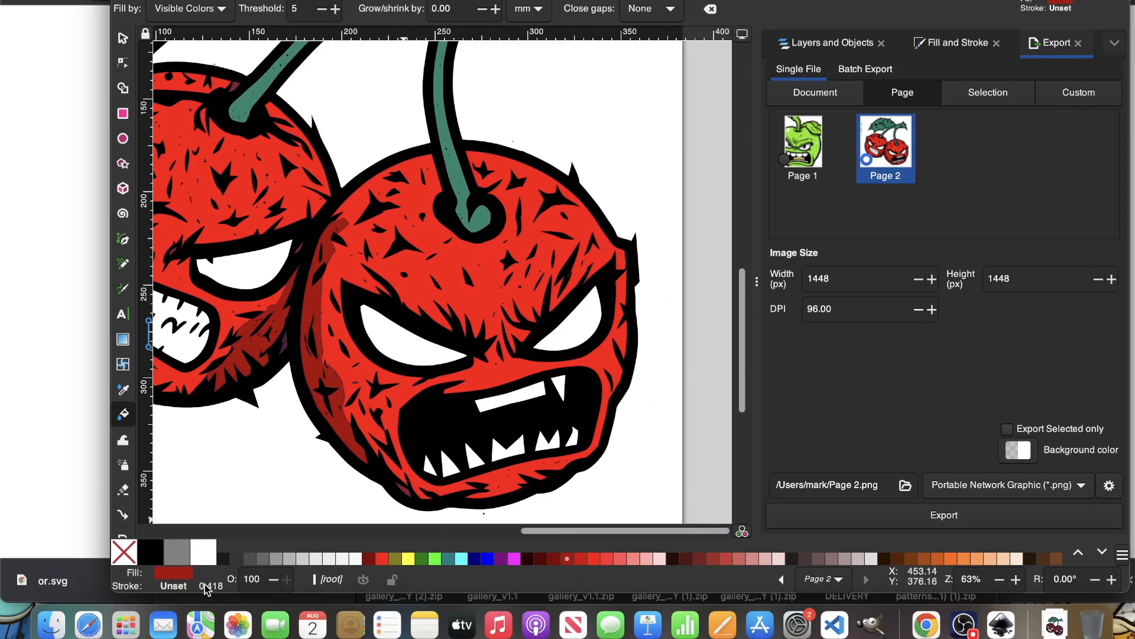
pyautogui.click(999, 580)
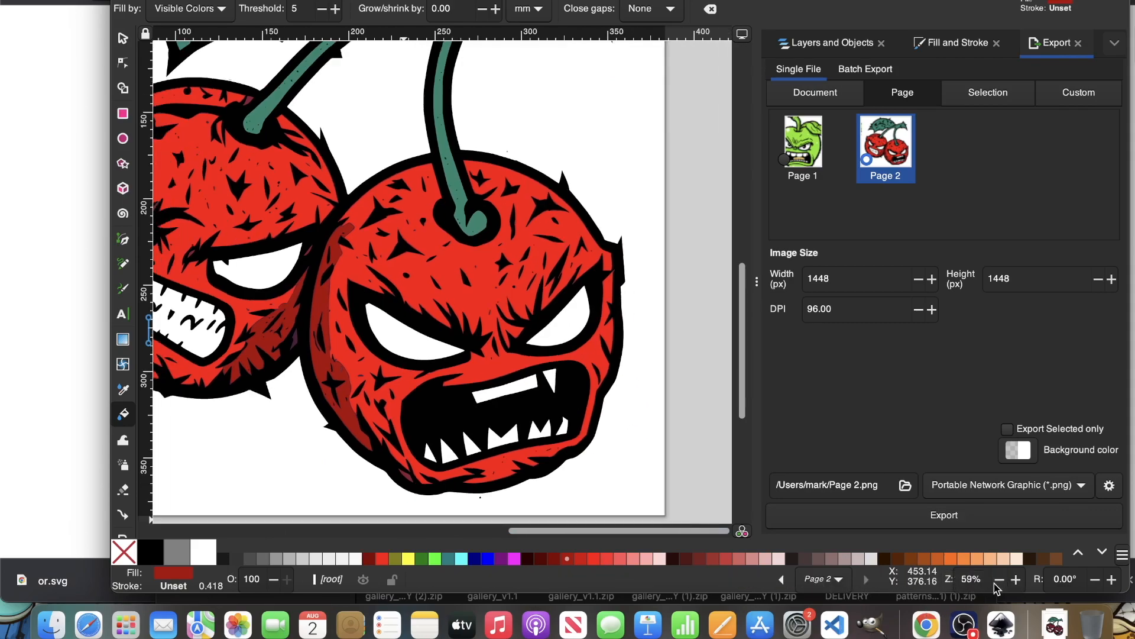
pyautogui.click(998, 581)
pyautogui.click(999, 580)
pyautogui.hscroll(-6, 393, 503)
pyautogui.scroll(3, 393, 503)
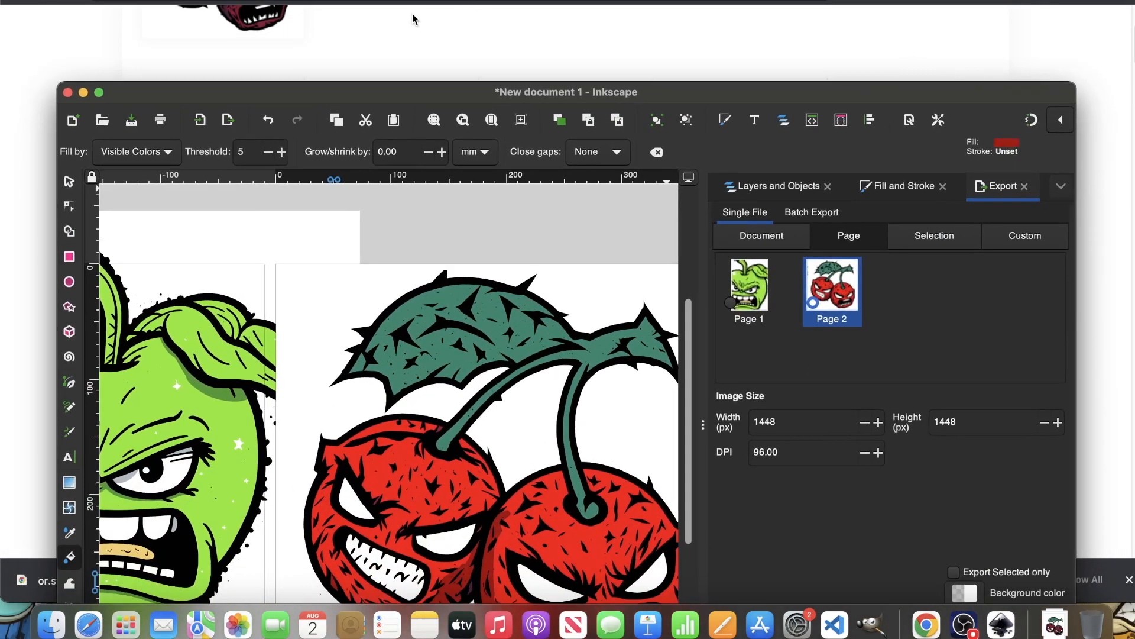
pyautogui.click(480, 38)
pyautogui.moveTo(200, 578); pyautogui.dragTo(468, 261)
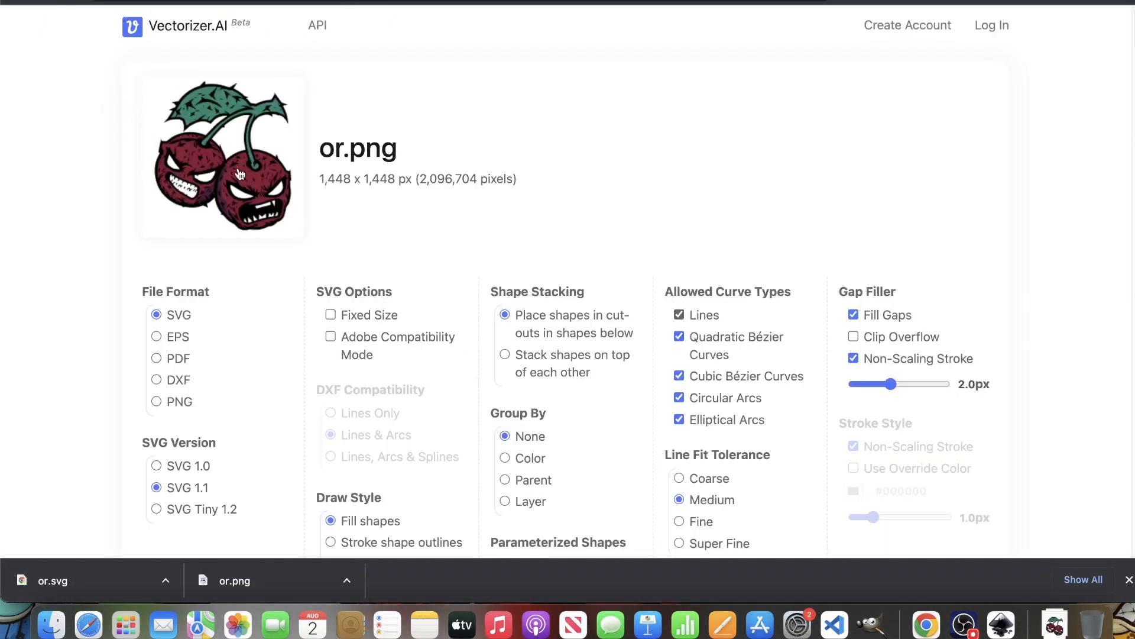
pyautogui.click(52, 624)
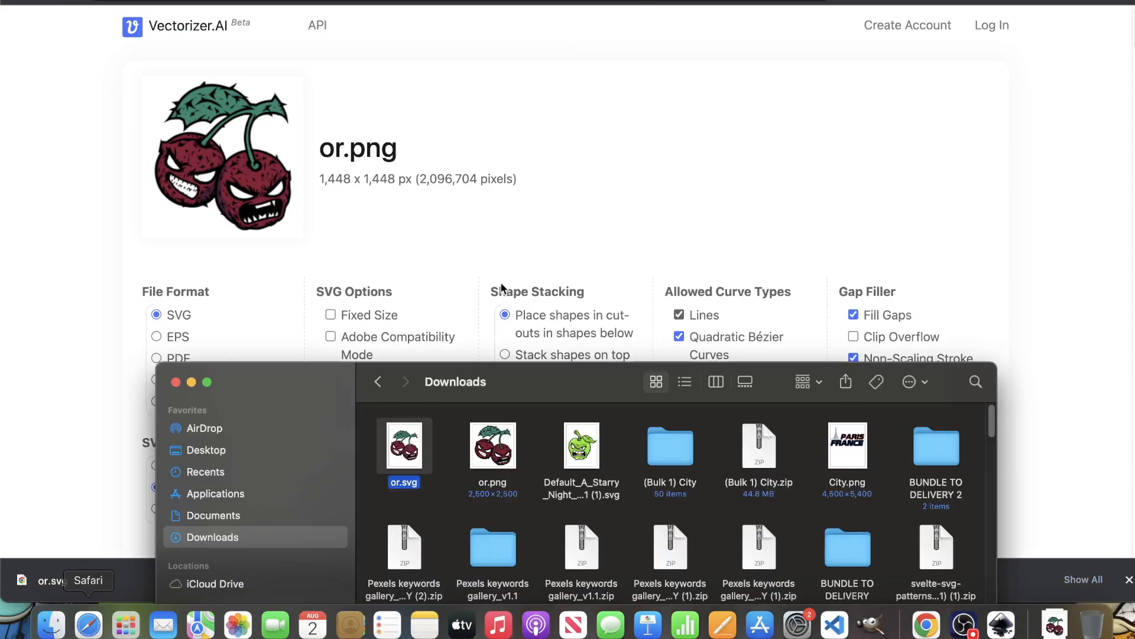
pyautogui.moveTo(408, 455); pyautogui.dragTo(931, 12)
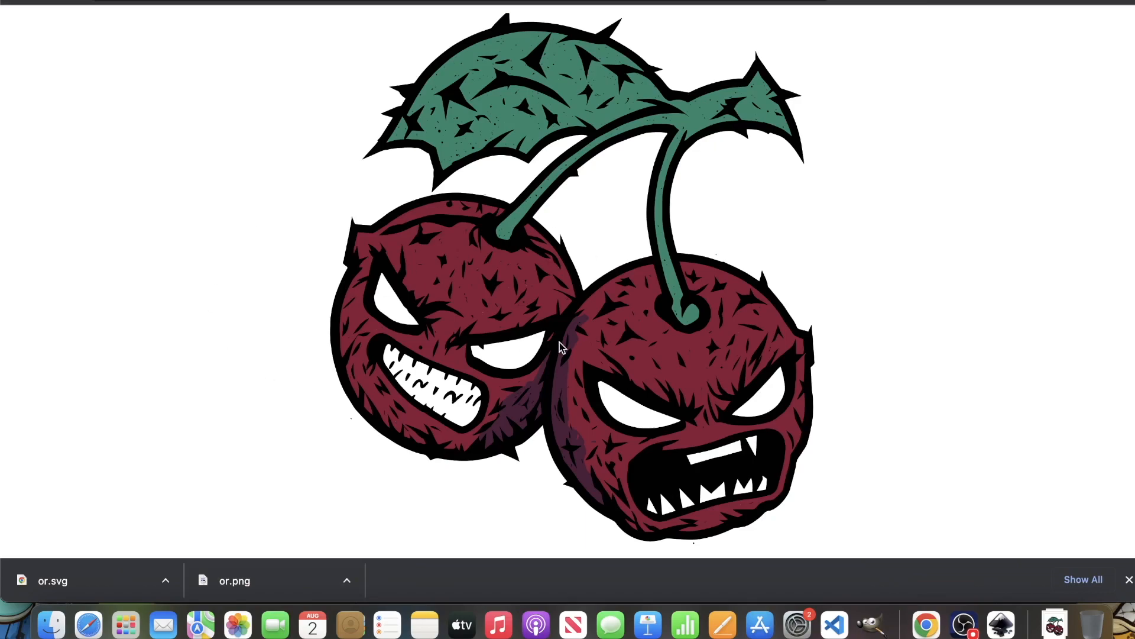
# - Switch back to Inkscape and examine the recoloured cherries on page 2 from the leaf down to the mouths
pyautogui.click(1001, 624)
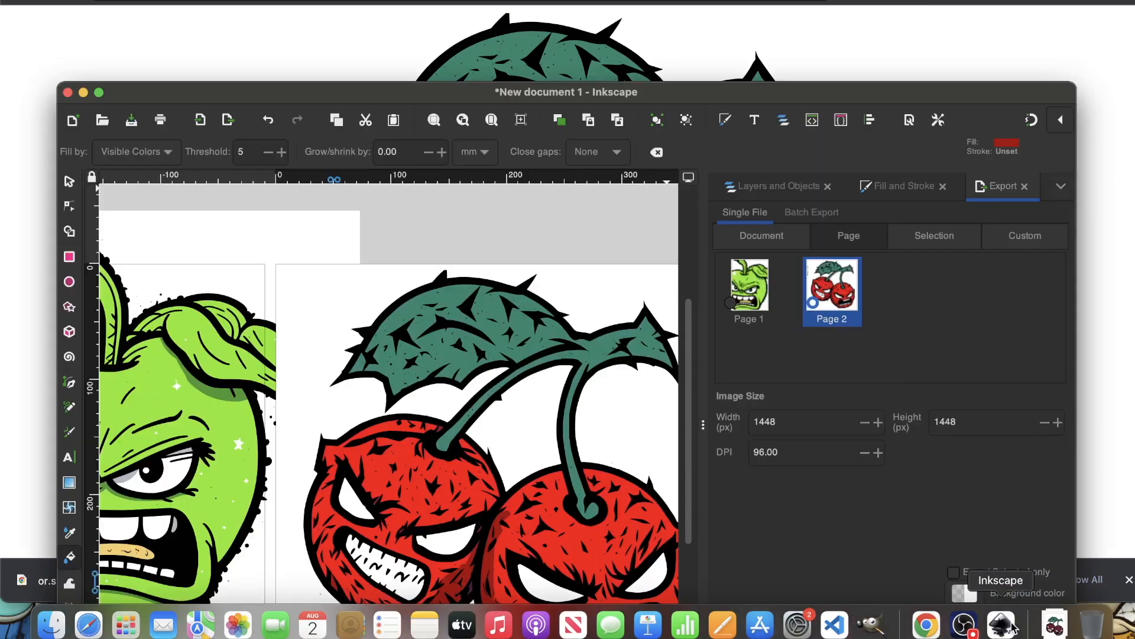
pyautogui.scroll(-4, 511, 476)
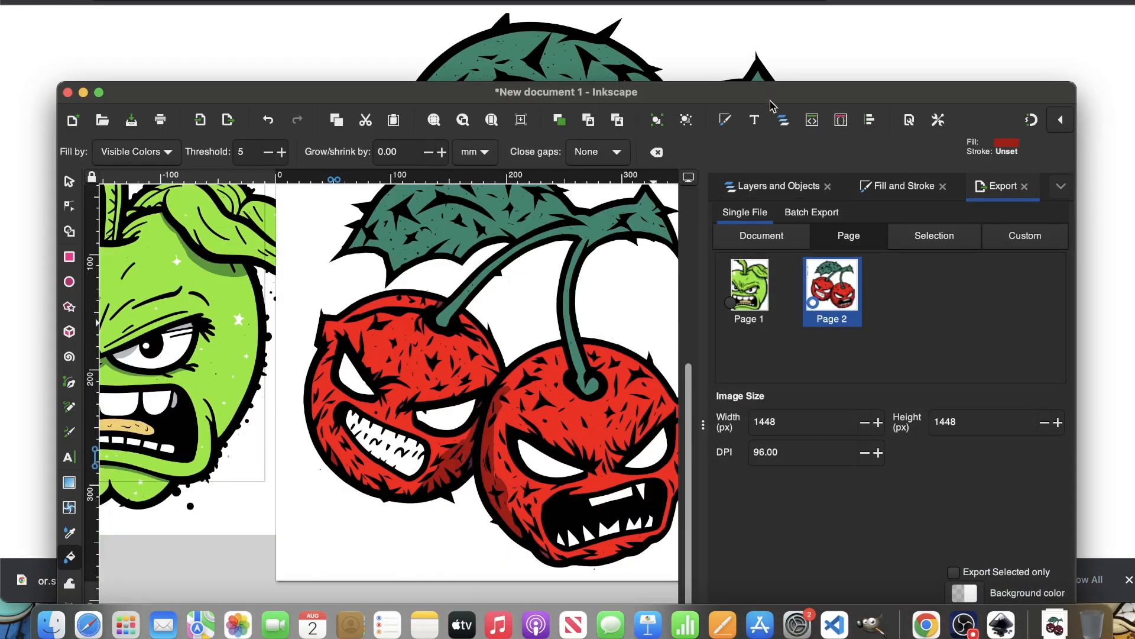
pyautogui.moveTo(770, 105); pyautogui.dragTo(598, 8)
pyautogui.moveTo(373, 573); pyautogui.dragTo(403, 567)
pyautogui.scroll(5, 356, 364)
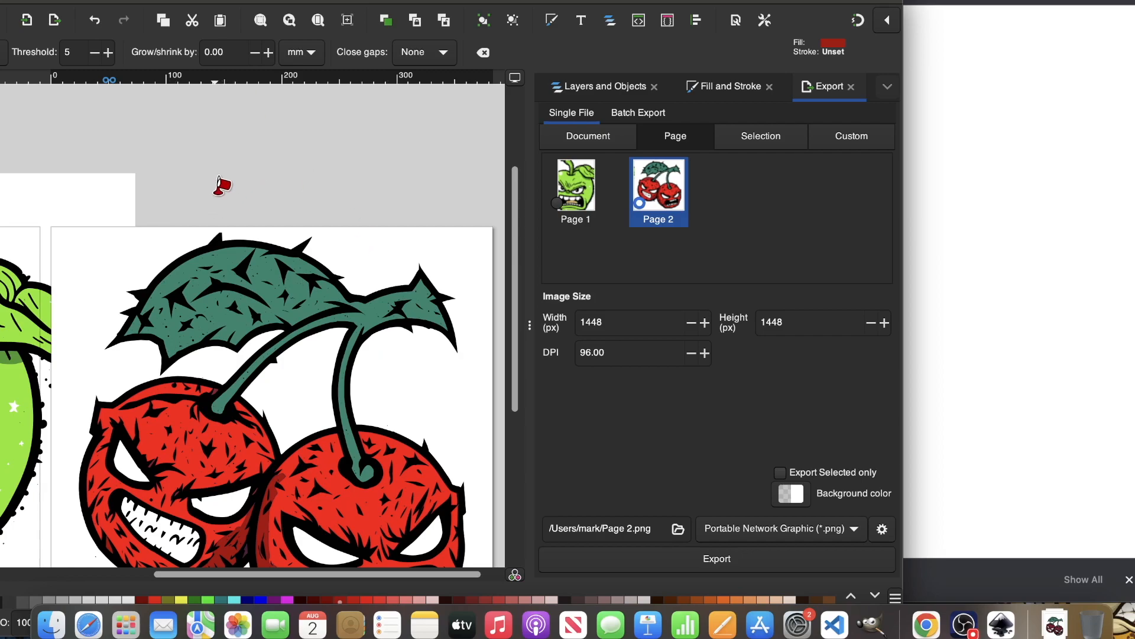
pyautogui.scroll(-6, 434, 526)
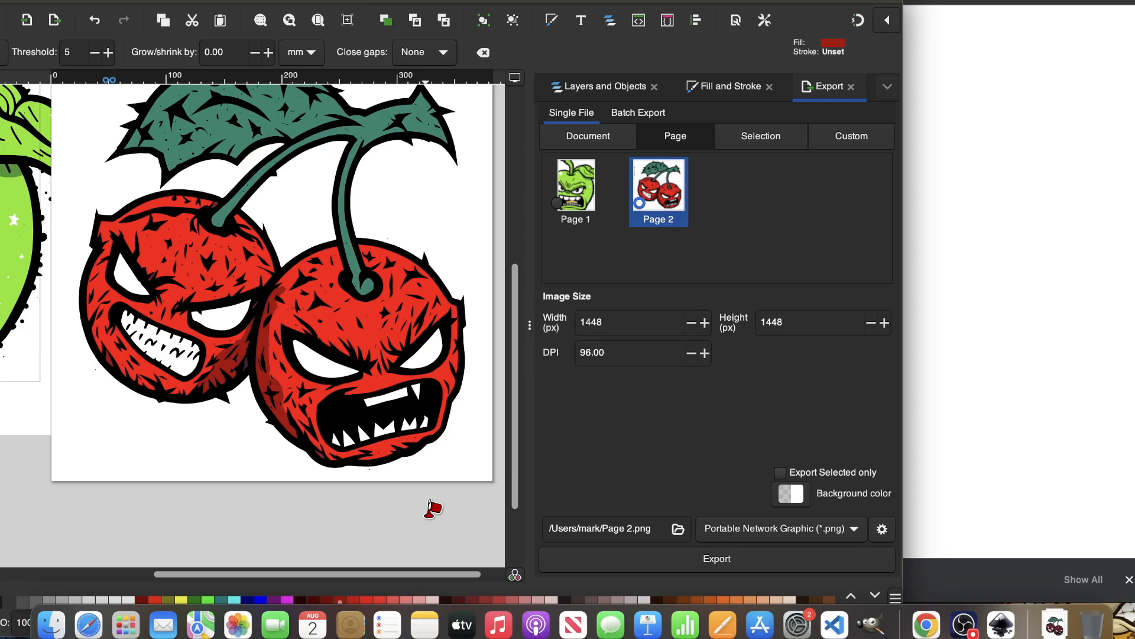
pyautogui.scroll(5, 373, 261)
pyautogui.scroll(-5, 322, 177)
pyautogui.moveTo(591, 2); pyautogui.dragTo(734, 0)
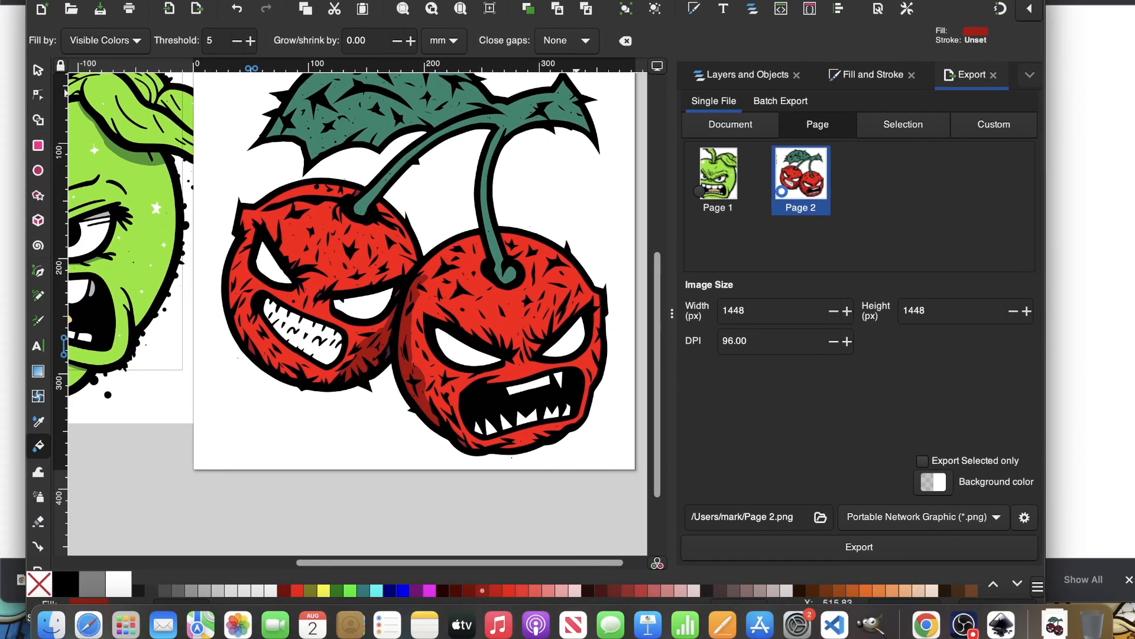